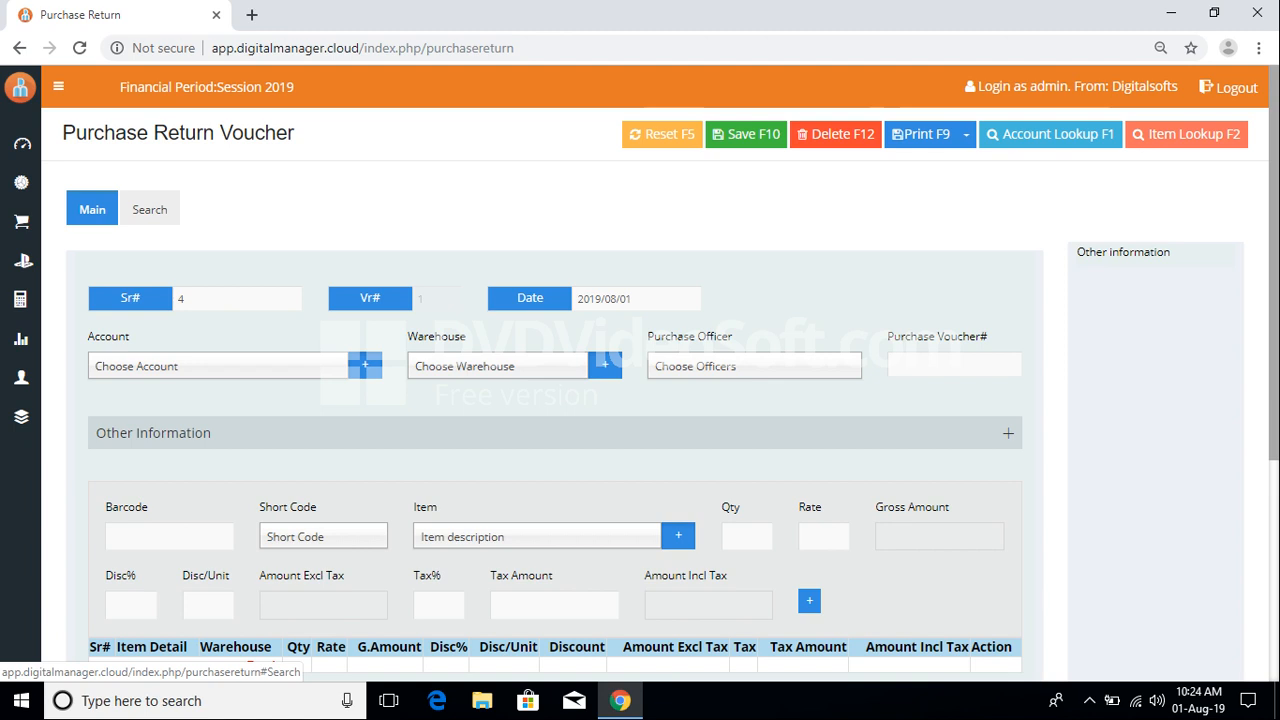
Step: Review saved vouchers, confirm the blank form's Sr# 4 and 2019/08/01 date, and drop down Account
{"action": "left_click", "coordinate": [149, 209]}
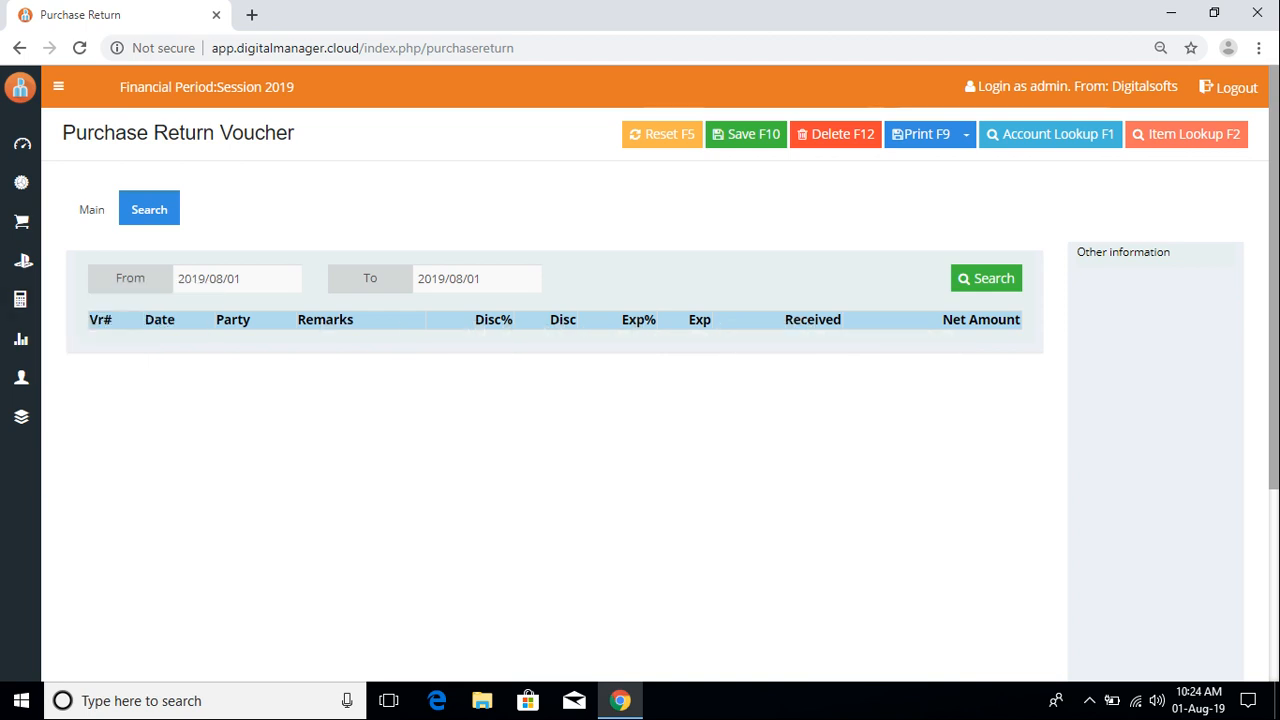
{"action": "left_click", "coordinate": [92, 209]}
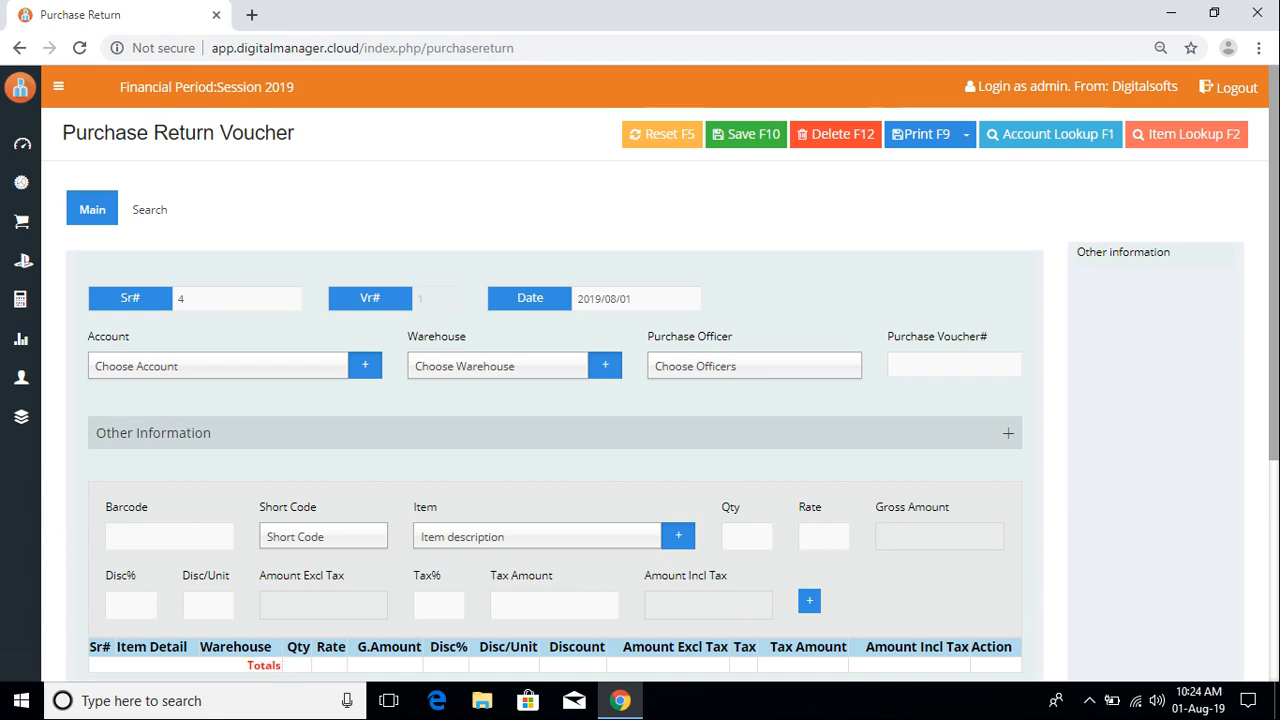
{"action": "scroll", "coordinate": [640, 373], "scroll_direction": "down", "scroll_amount": 1}
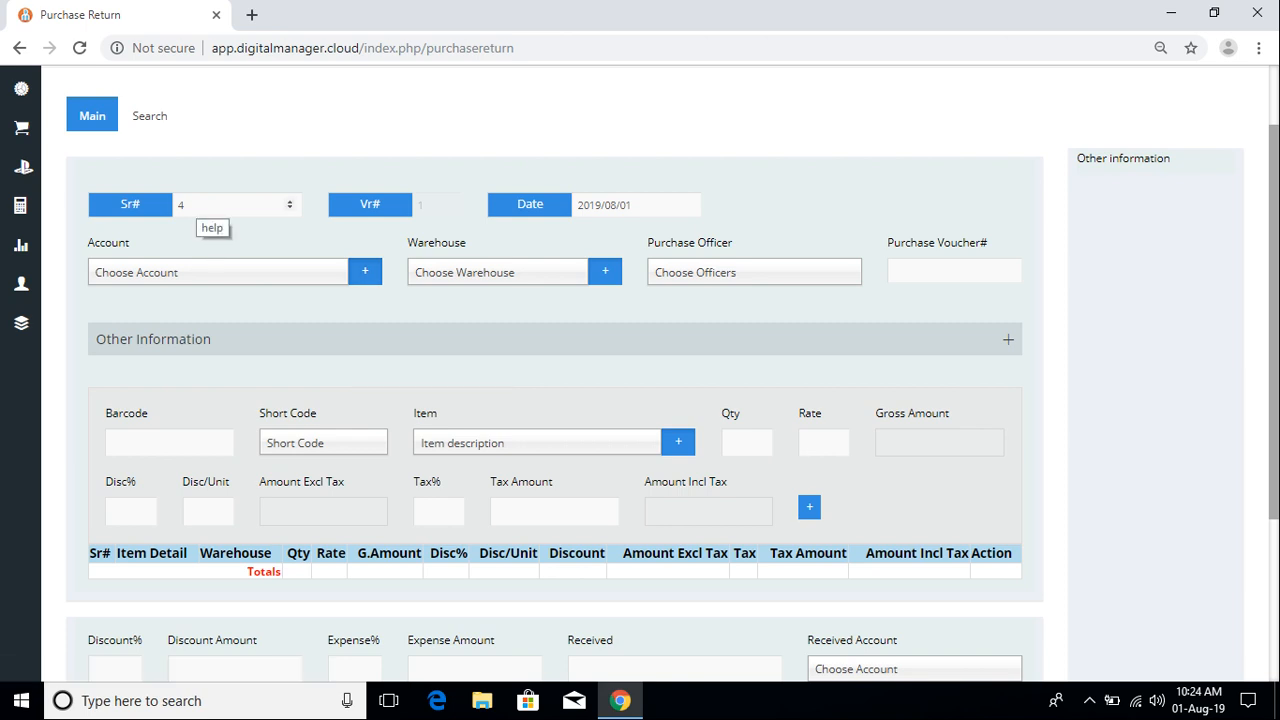
{"action": "left_click", "coordinate": [215, 204]}
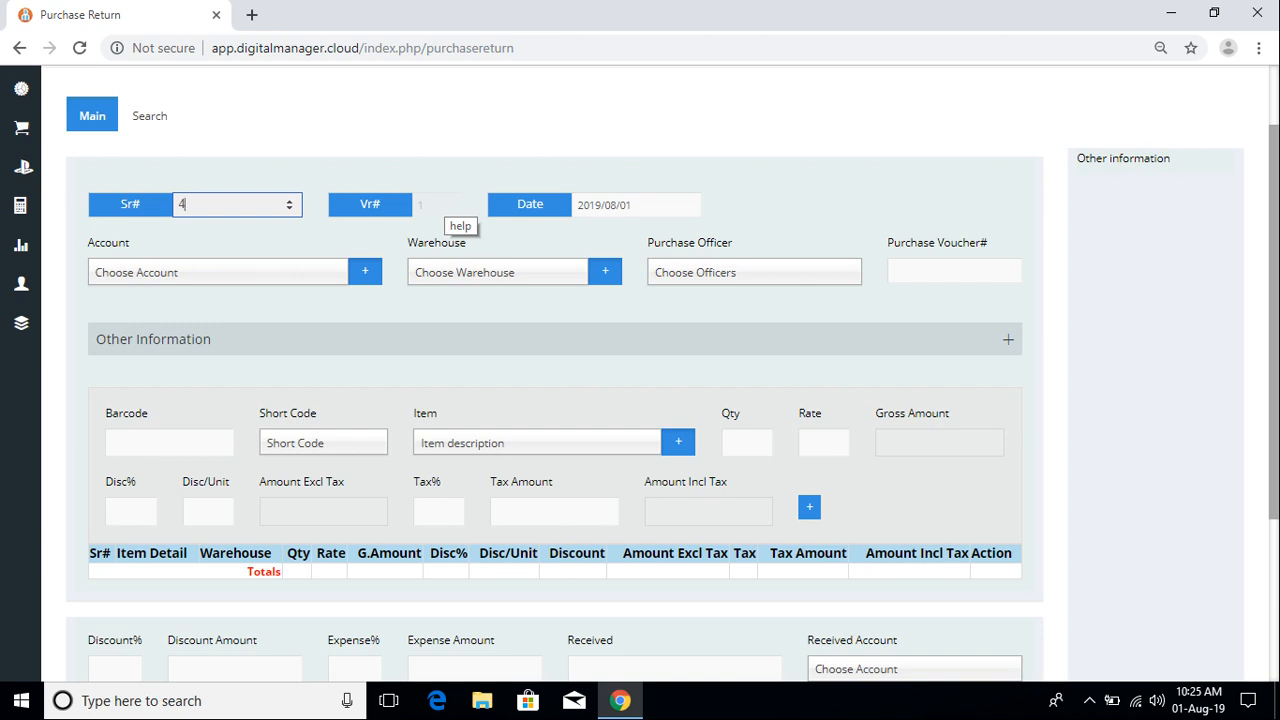
{"action": "left_click", "coordinate": [645, 204]}
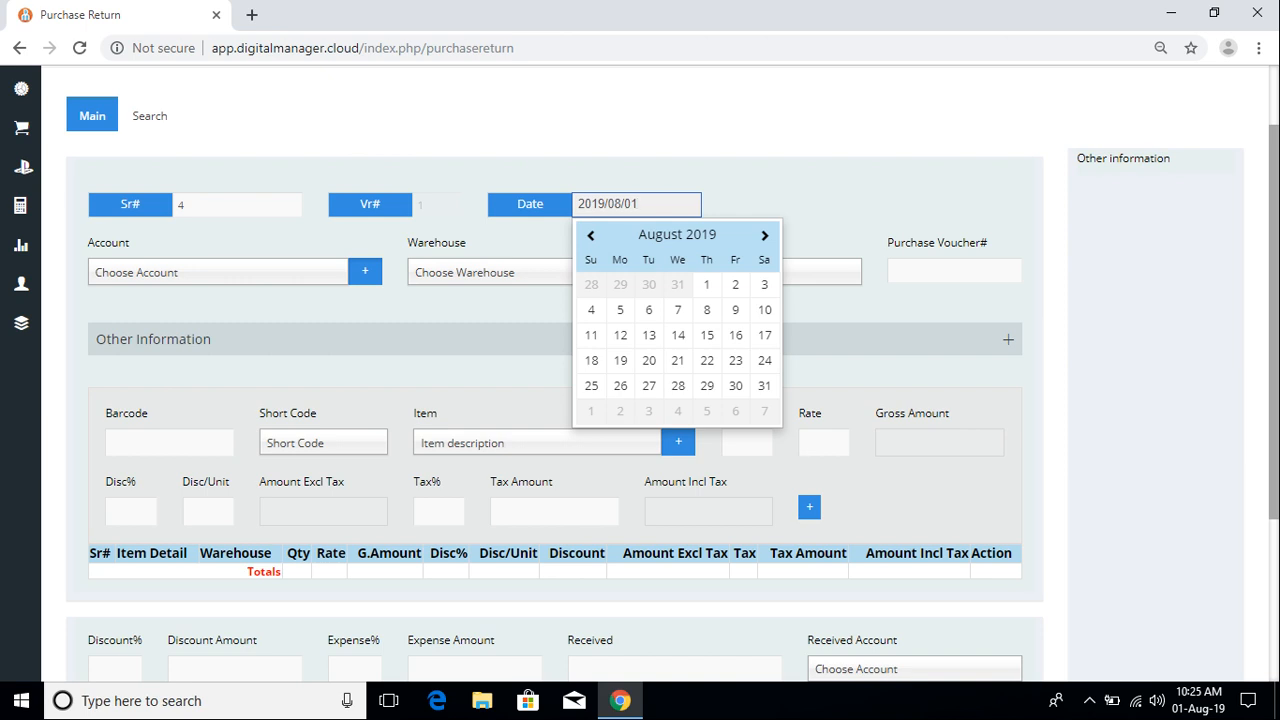
{"action": "left_click", "coordinate": [200, 272]}
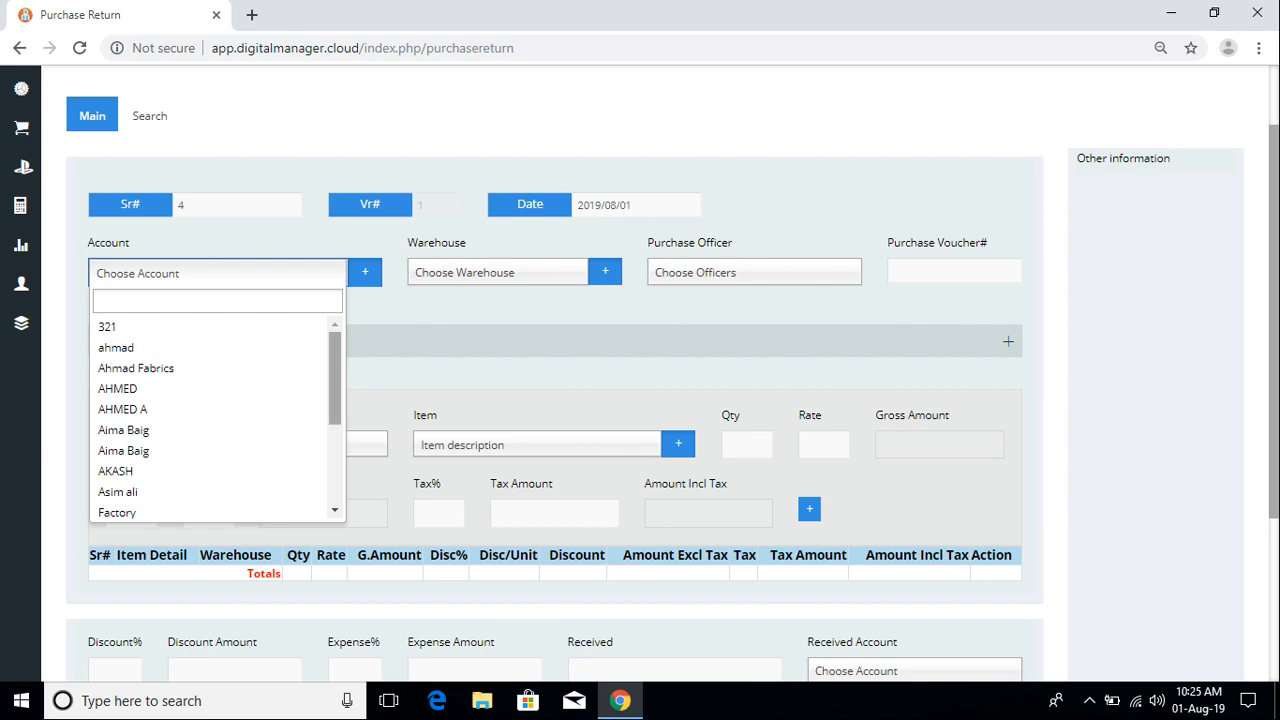
Step: Choose Specvision holdings as account (balance -200000.00) and Lahore warehouse as warehouse
{"action": "scroll", "coordinate": [215, 415], "scroll_direction": "down", "scroll_amount": 3}
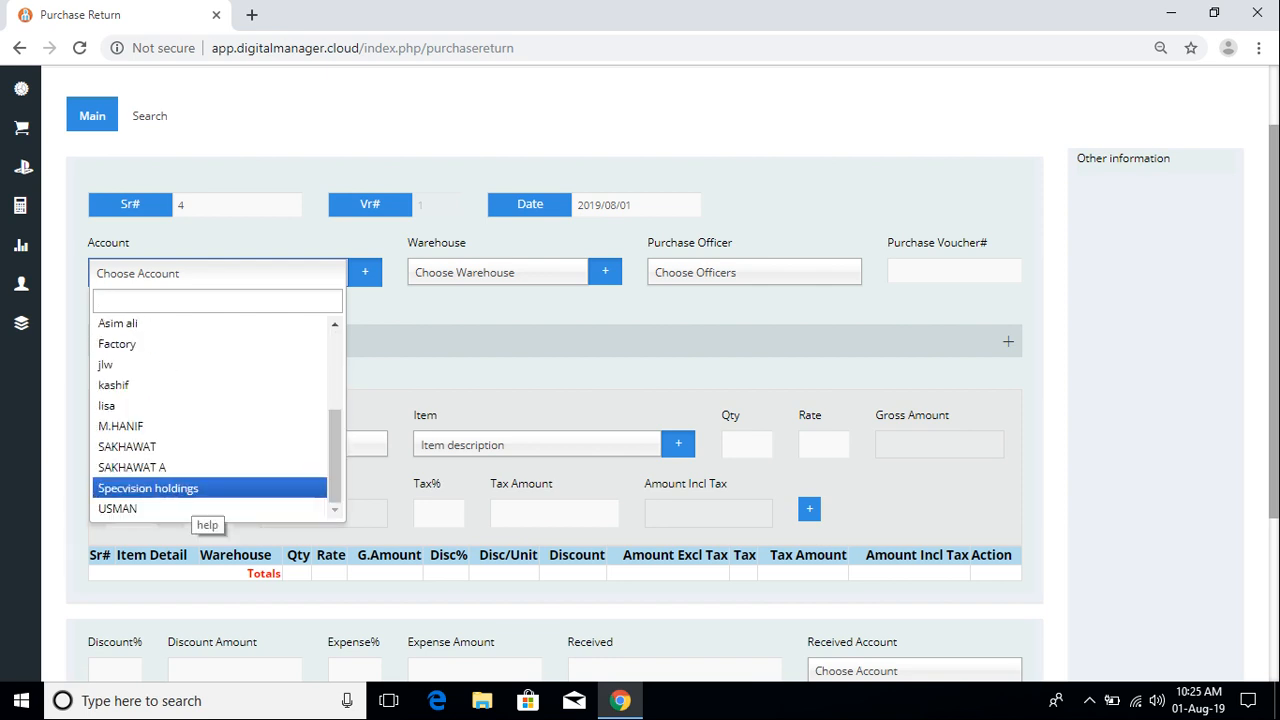
{"action": "left_click", "coordinate": [200, 489]}
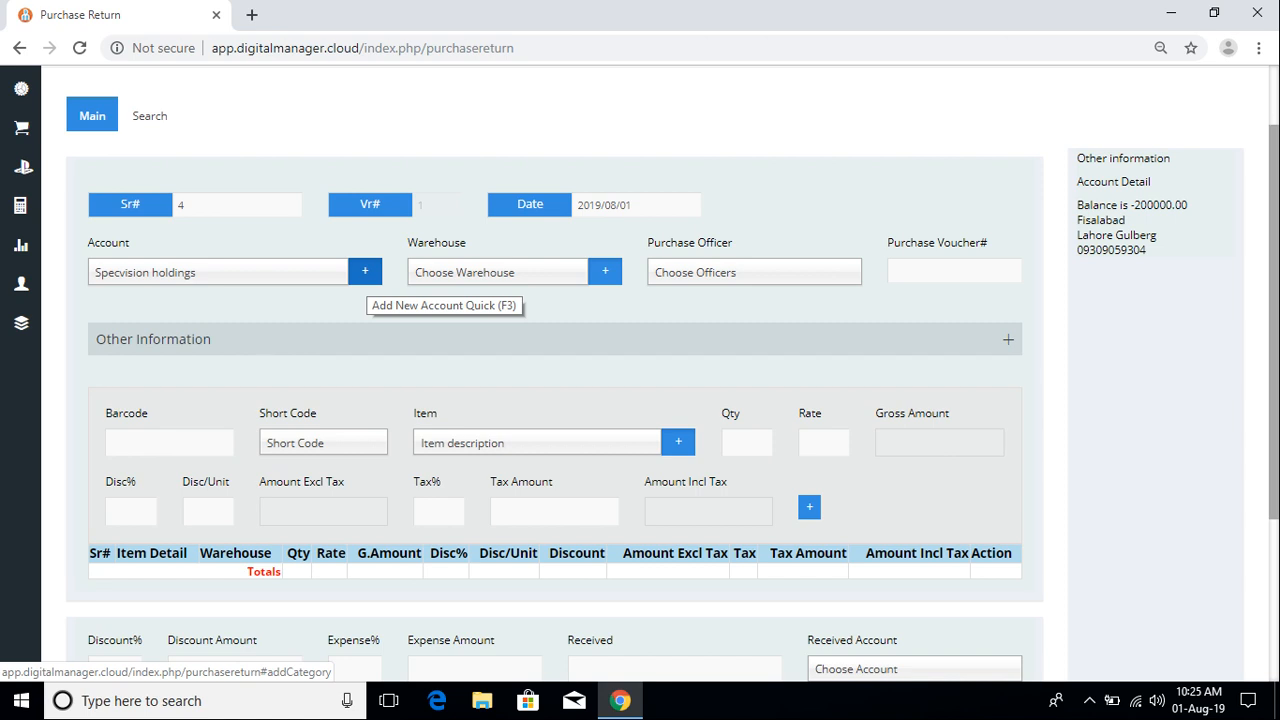
{"action": "left_click", "coordinate": [482, 276]}
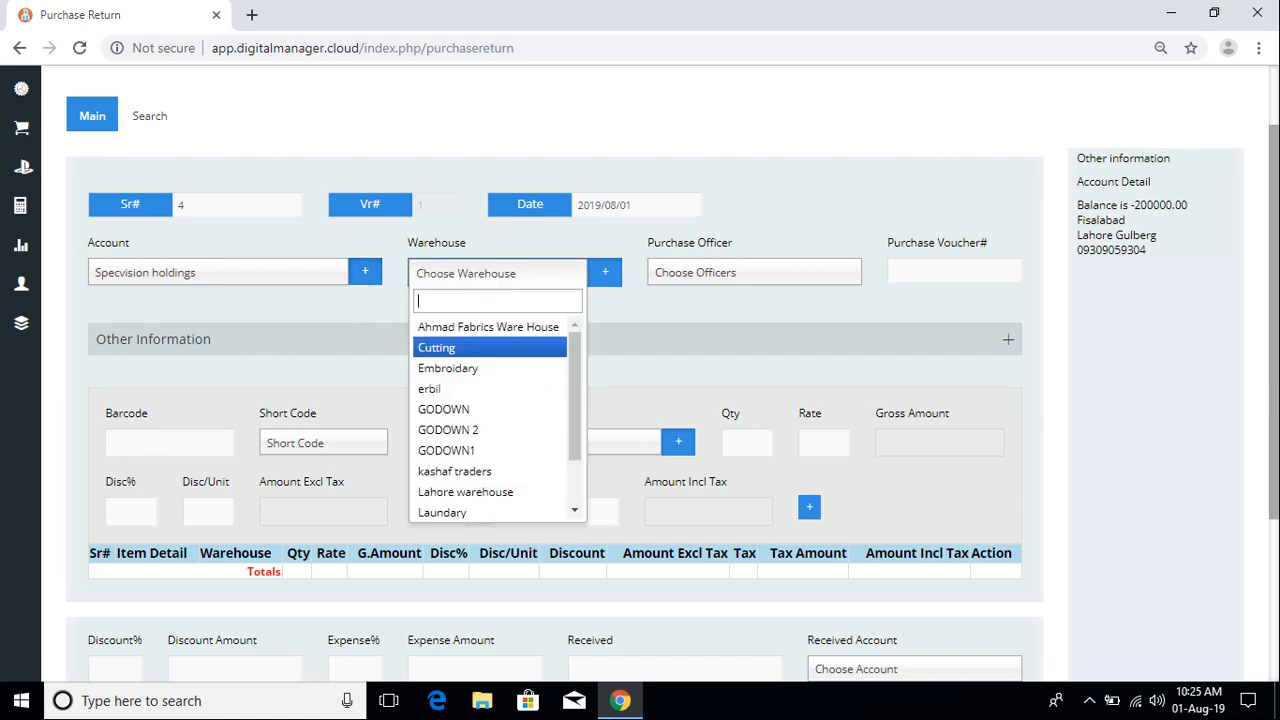
{"action": "scroll", "coordinate": [495, 415], "scroll_direction": "down", "scroll_amount": 3}
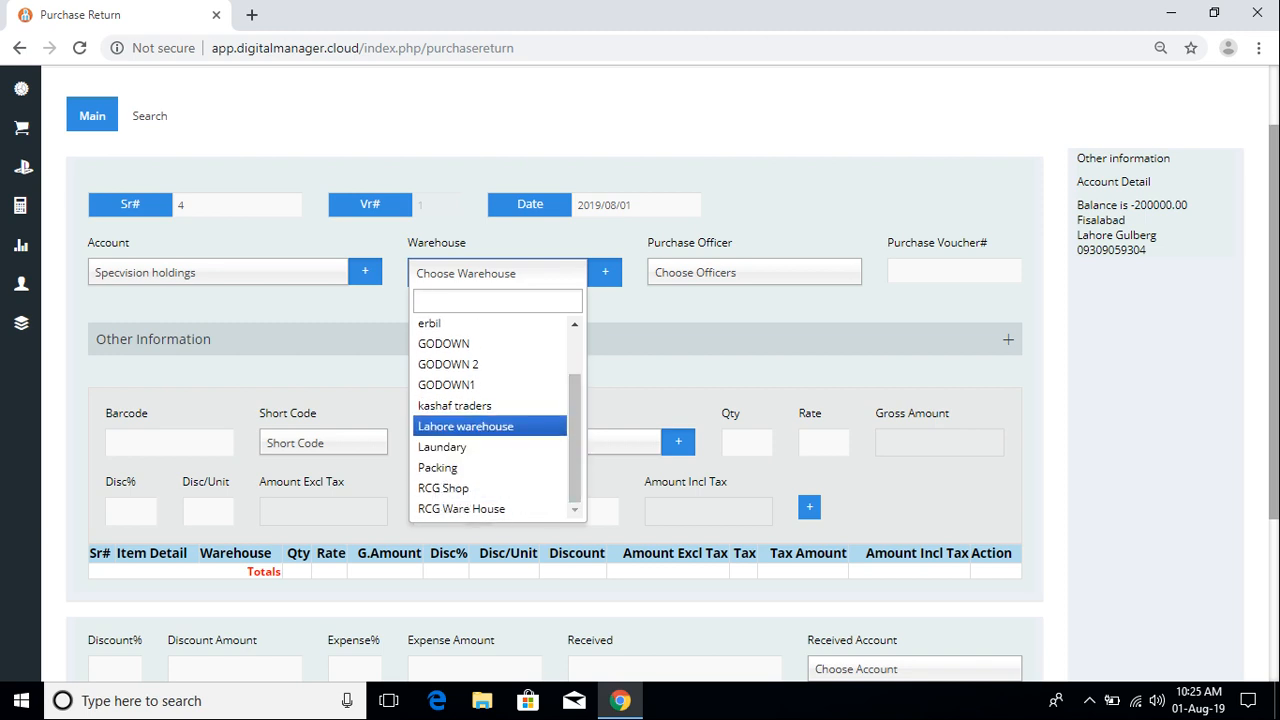
{"action": "left_click", "coordinate": [460, 426]}
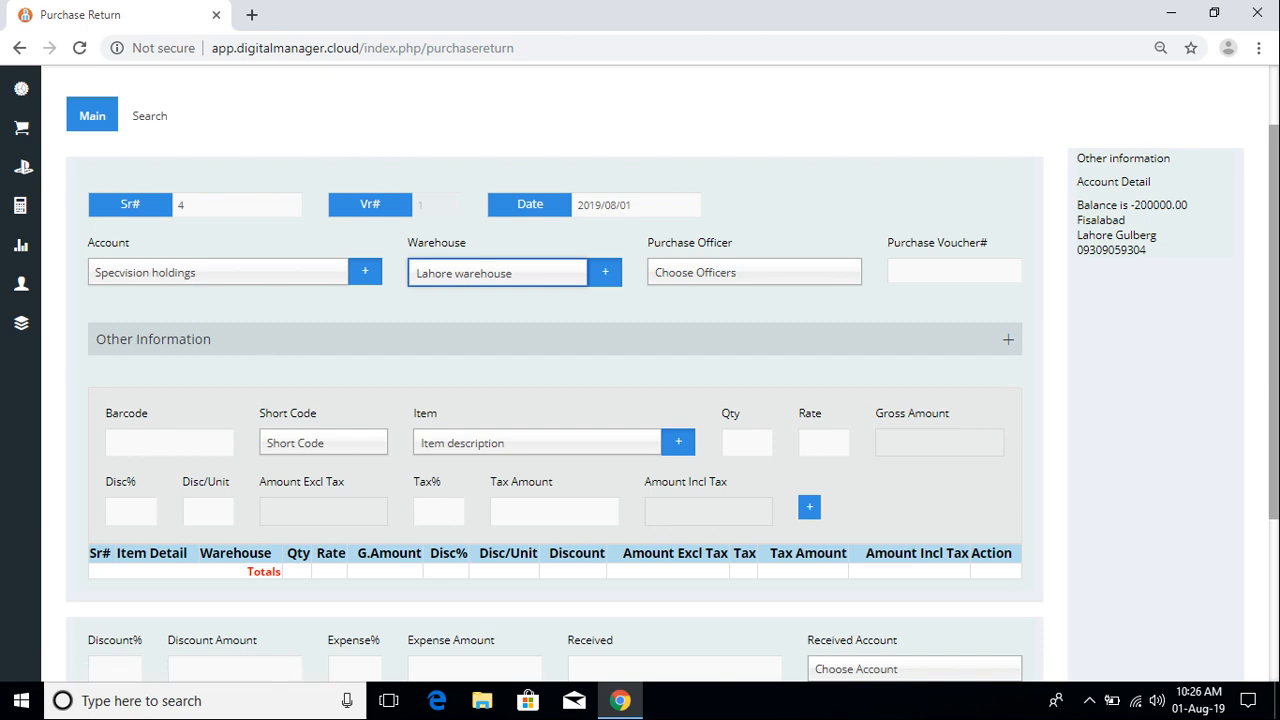
{"action": "left_click", "coordinate": [754, 272]}
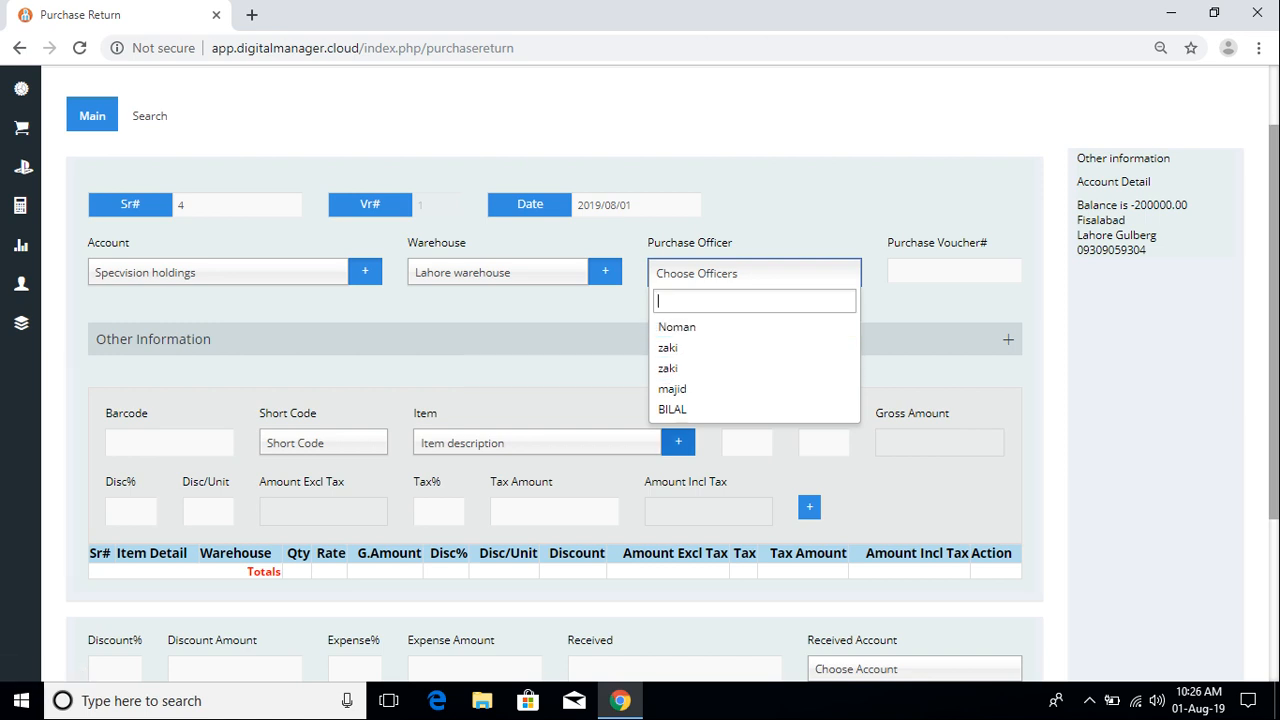
Step: Assign the purchase officer and enter 1 as the Purchase Voucher#
{"action": "left_click", "coordinate": [676, 410]}
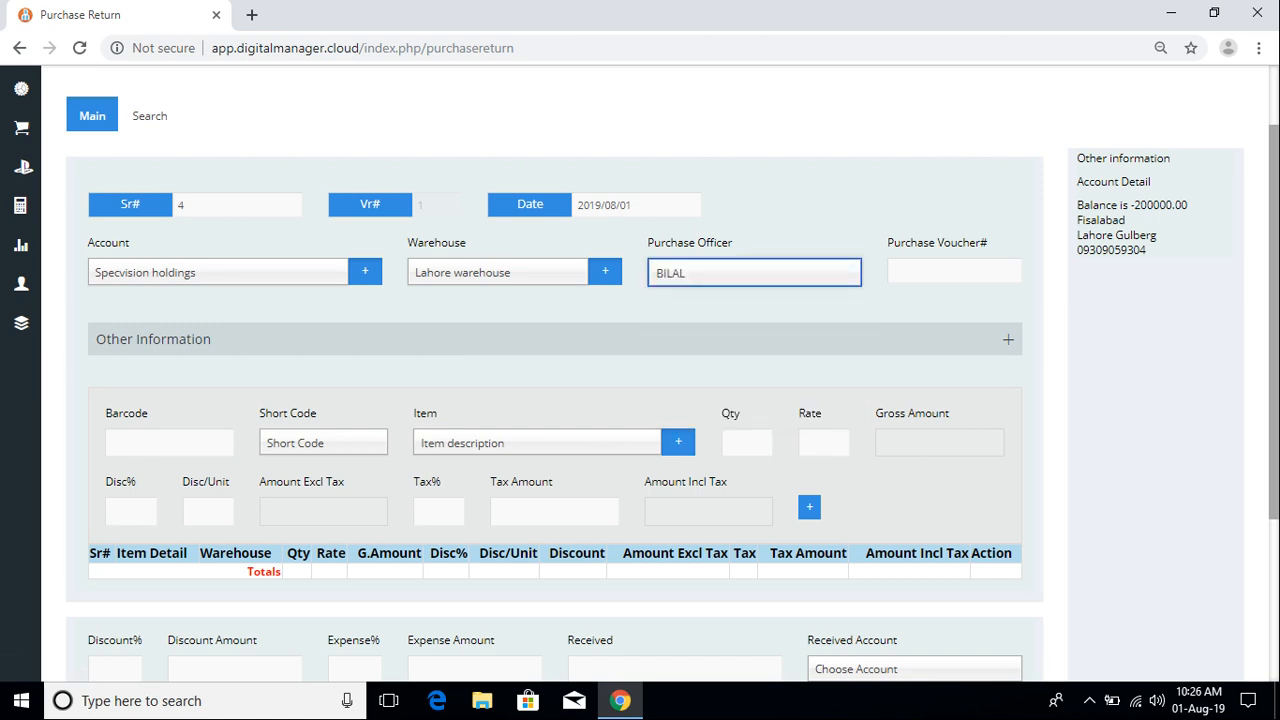
{"action": "left_click", "coordinate": [945, 272]}
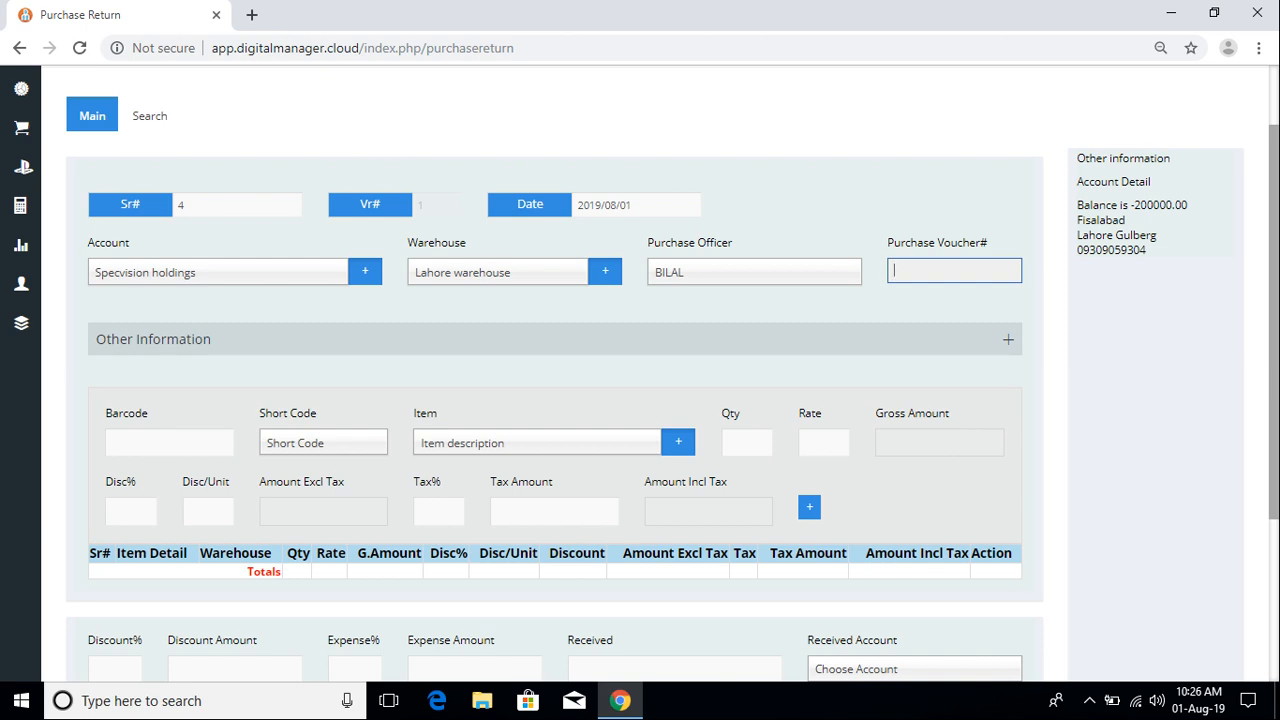
{"action": "type", "text": "1"}
Step: Expand the Other Information section of the voucher
{"action": "scroll", "coordinate": [555, 400], "scroll_direction": "down", "scroll_amount": 3}
{"action": "scroll", "coordinate": [555, 400], "scroll_direction": "up", "scroll_amount": 3}
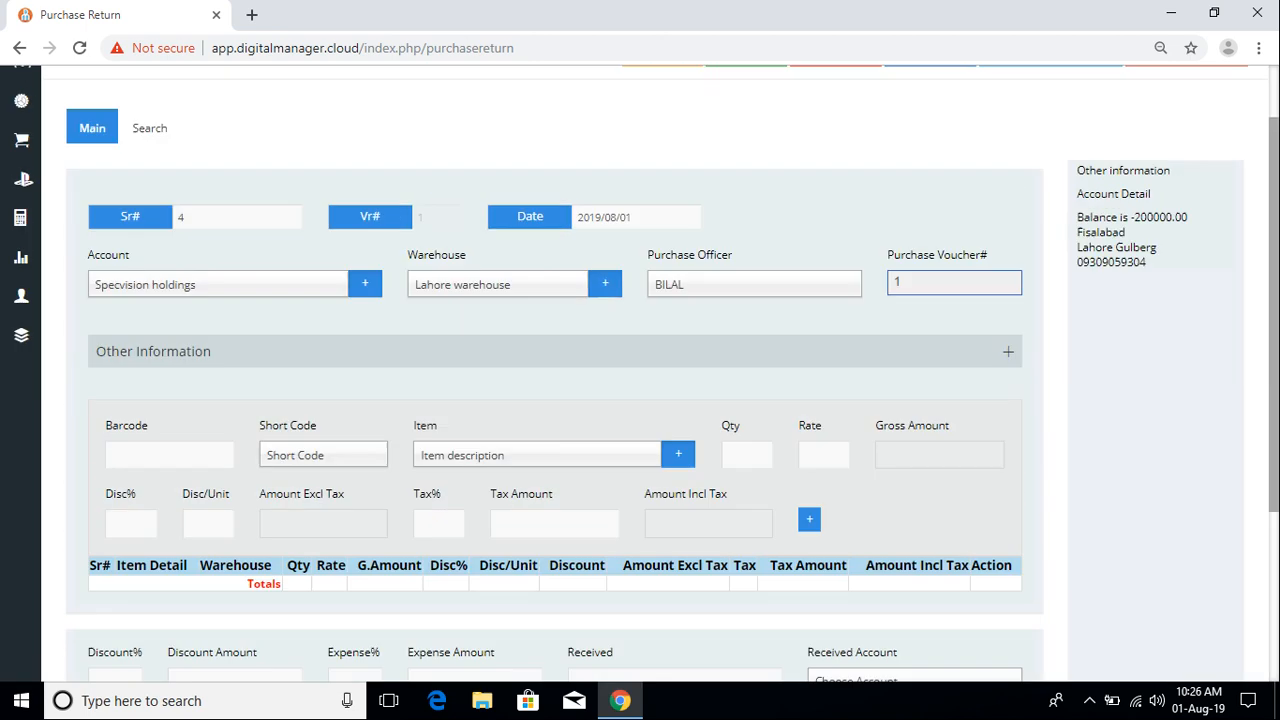
{"action": "scroll", "coordinate": [640, 375], "scroll_direction": "down", "scroll_amount": 2}
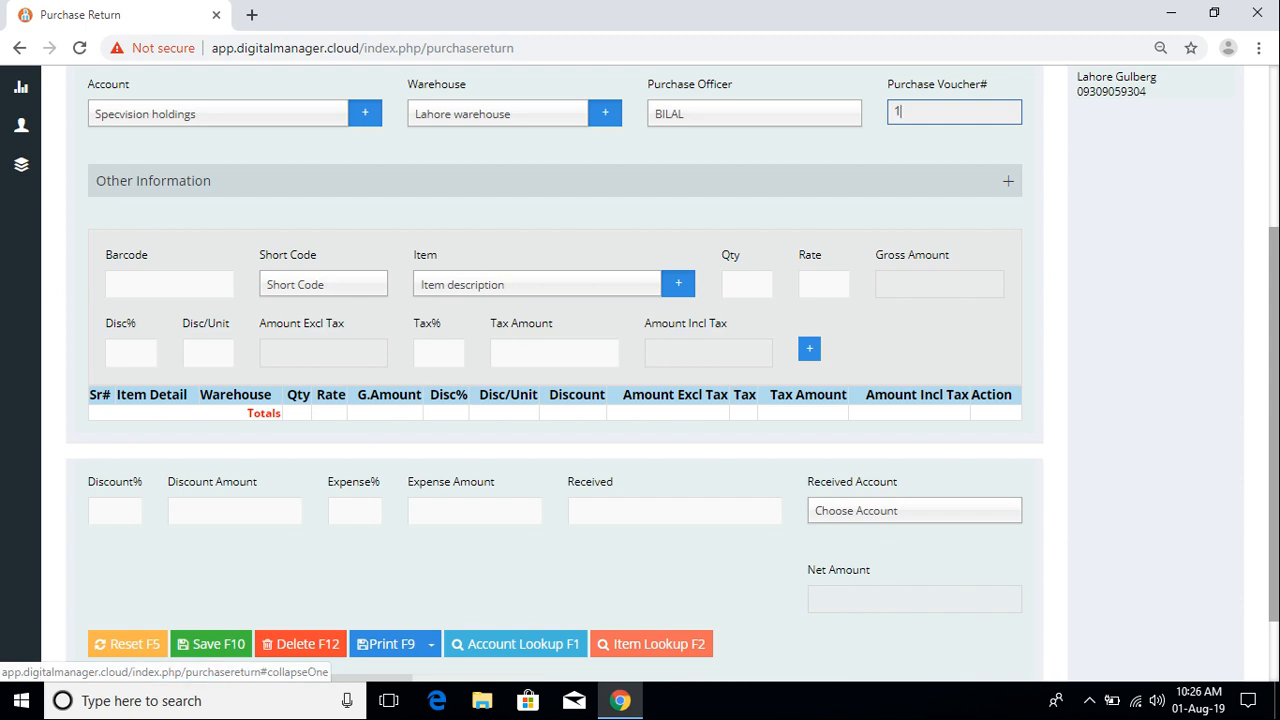
{"action": "left_click", "coordinate": [1008, 181]}
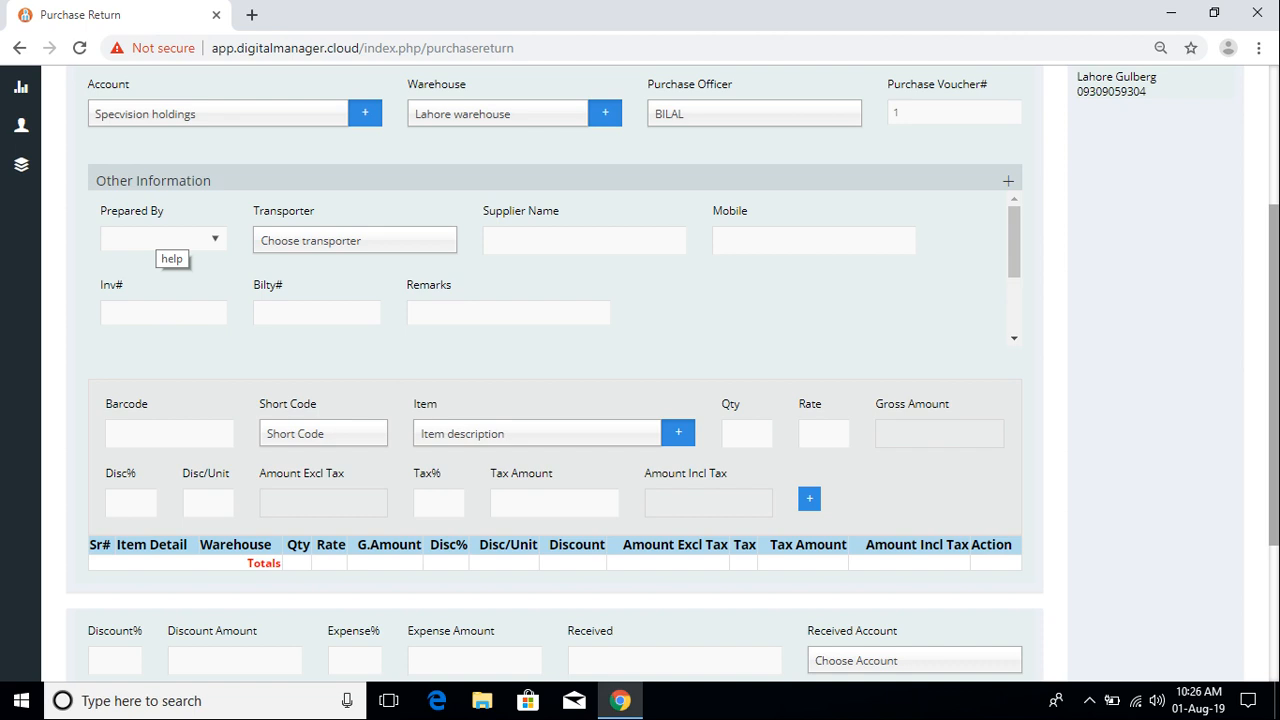
Step: Select the preparer in Prepared By and choose ABC Goods1 as the transporter
{"action": "left_click", "coordinate": [160, 238]}
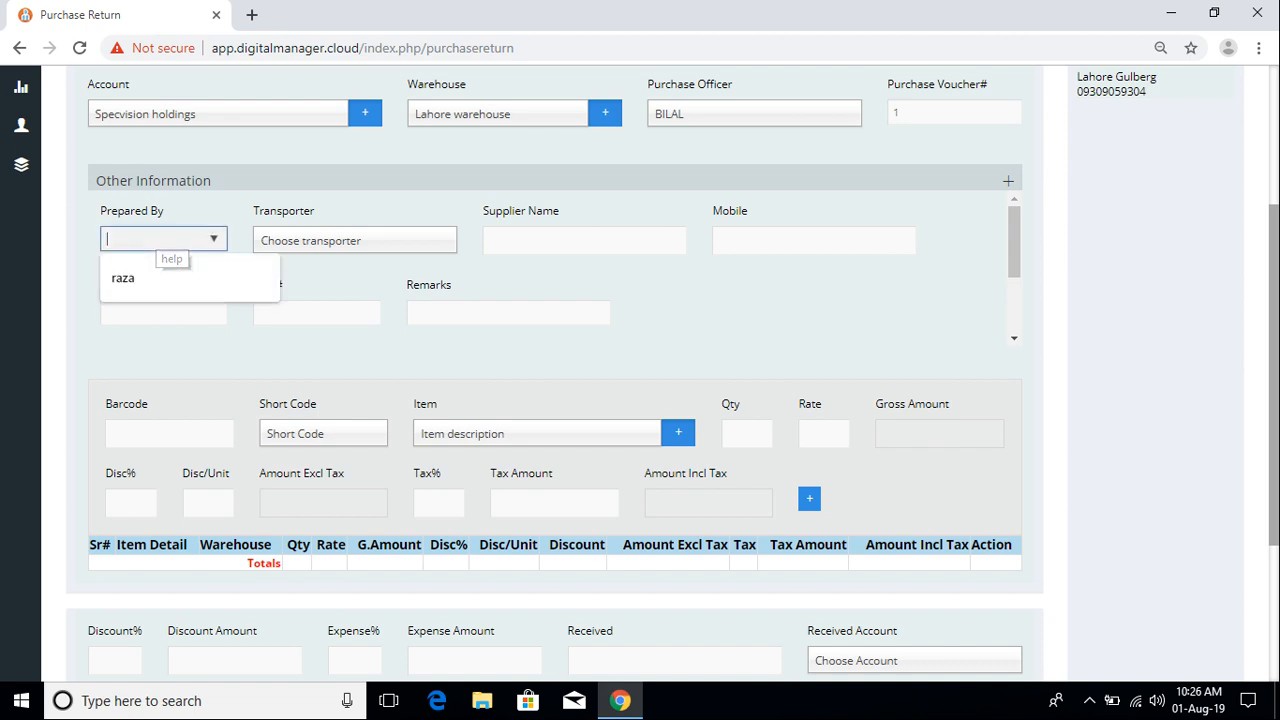
{"action": "left_click", "coordinate": [123, 277]}
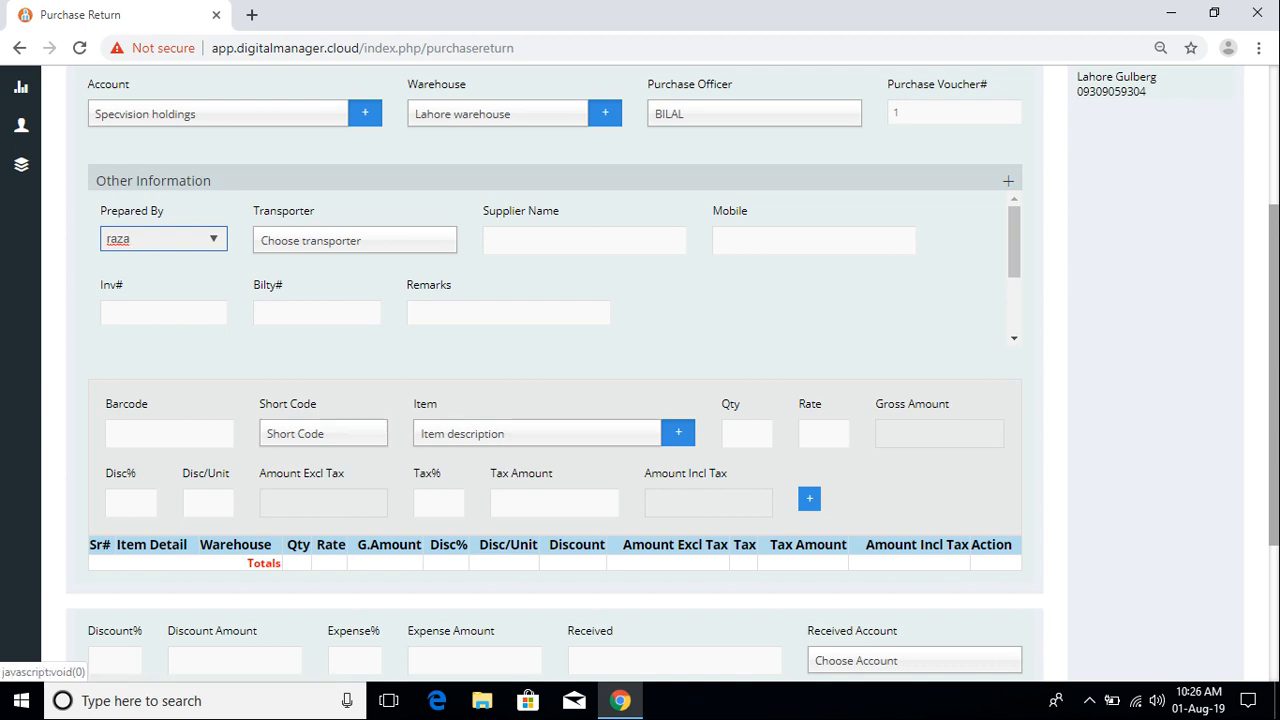
{"action": "left_click", "coordinate": [354, 241]}
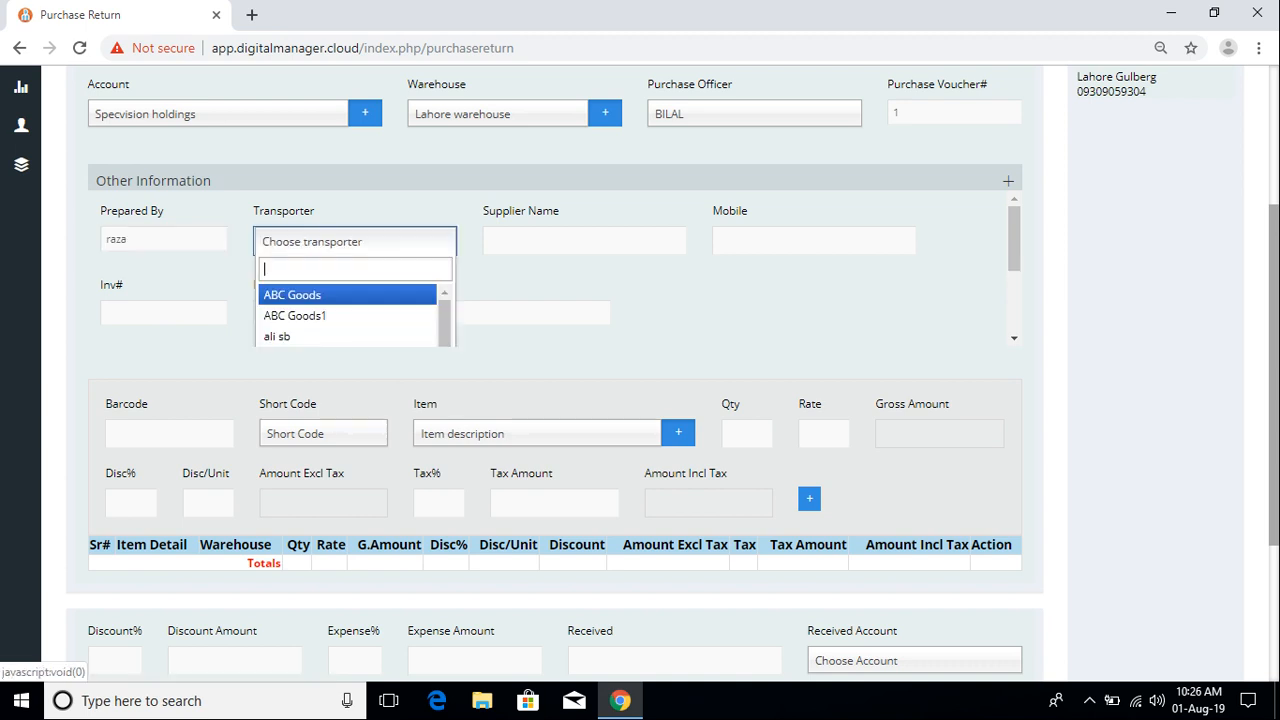
{"action": "key", "text": "Return"}
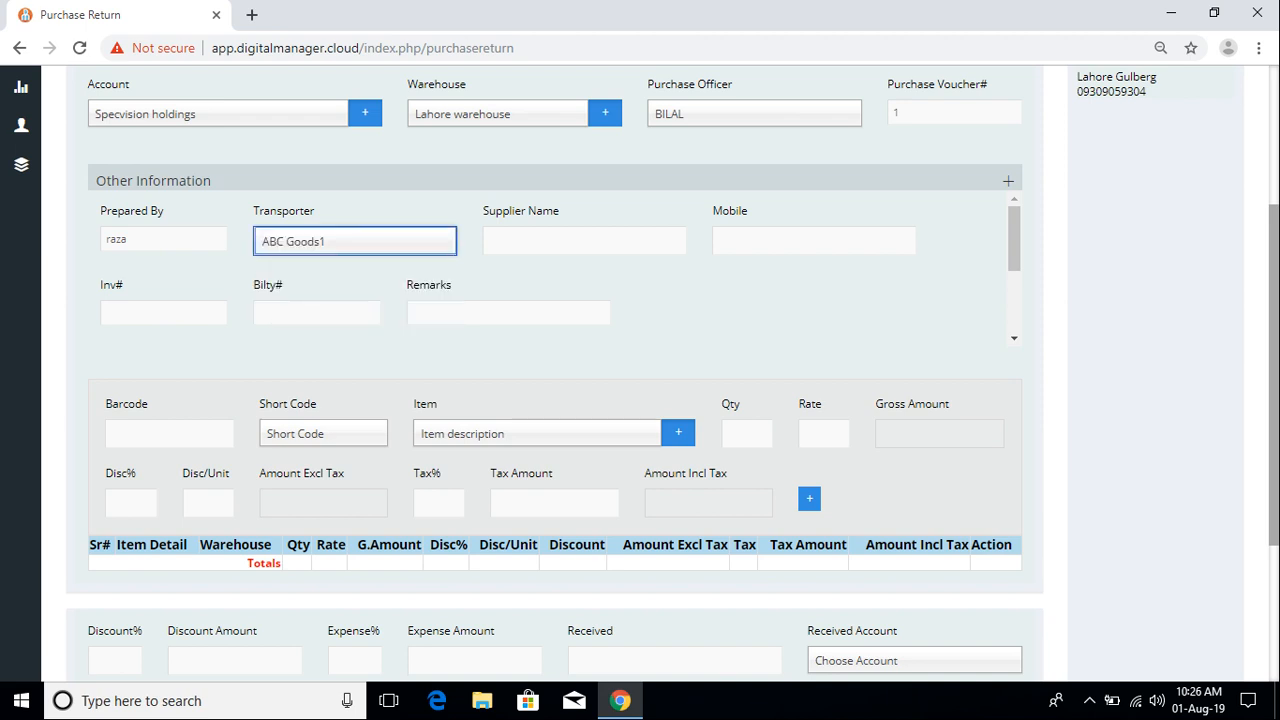
{"action": "scroll", "coordinate": [640, 370], "scroll_direction": "up", "scroll_amount": 2}
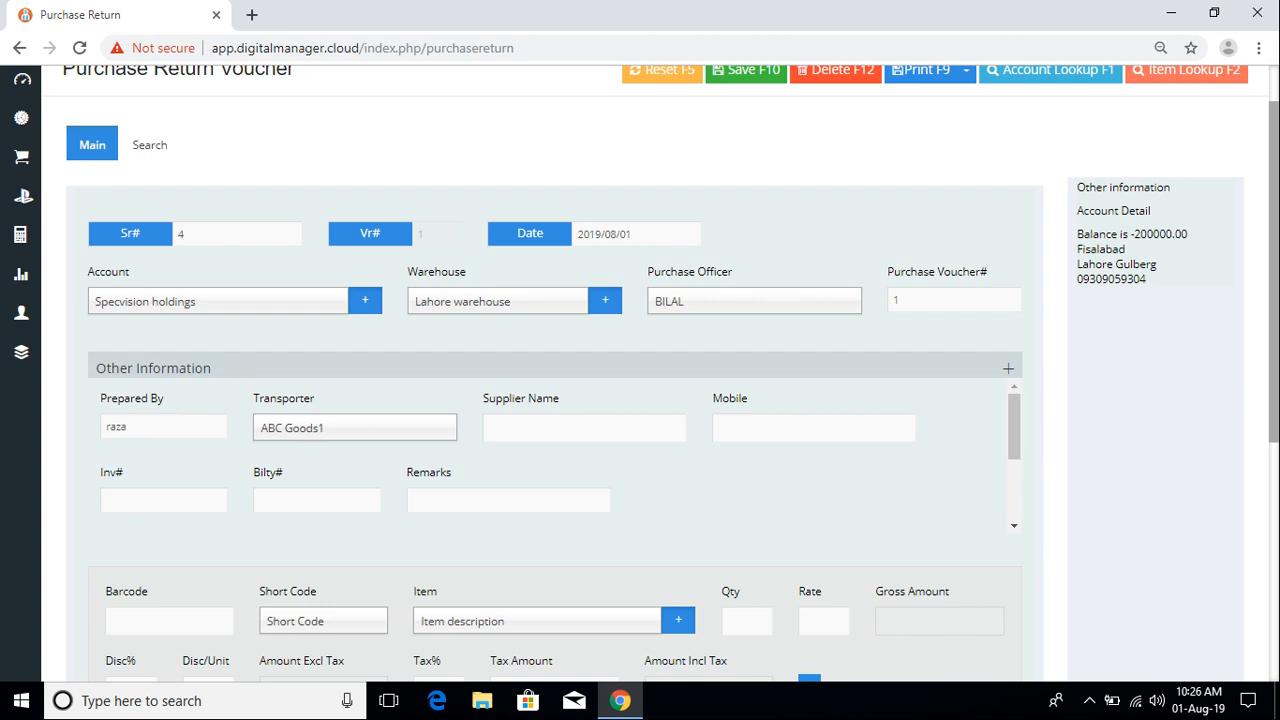
{"action": "left_click", "coordinate": [584, 428]}
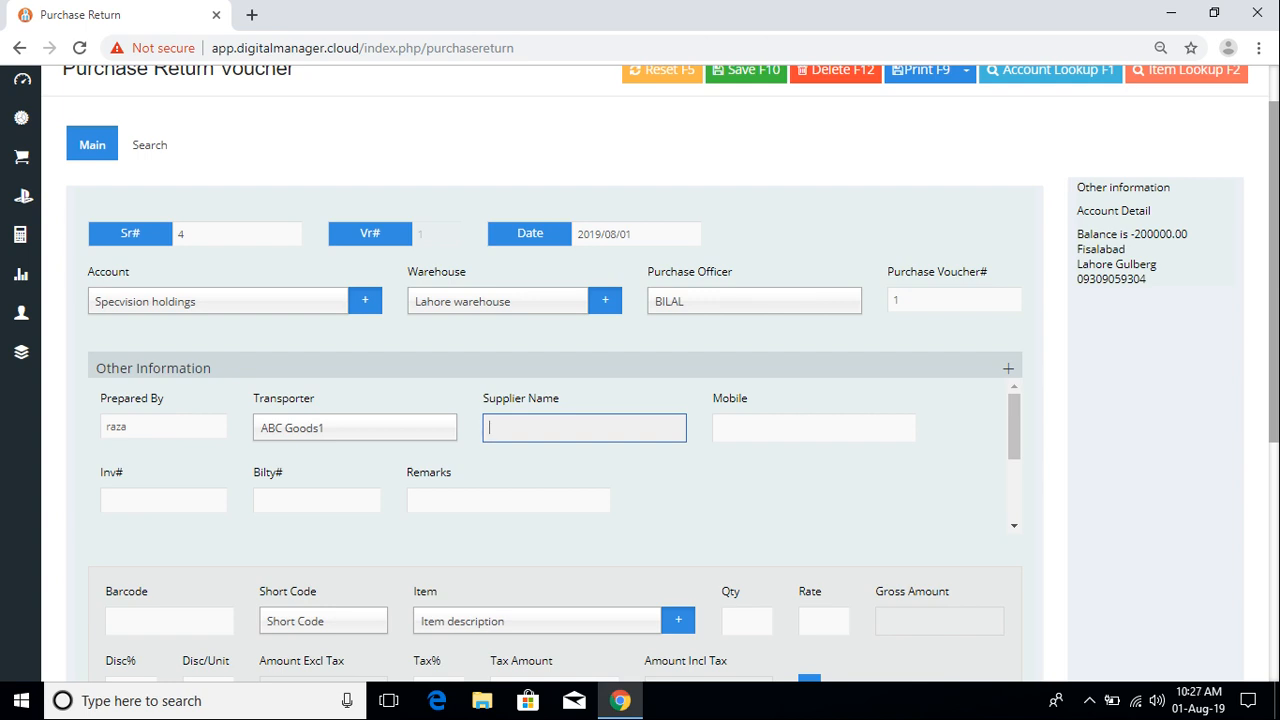
Step: Enter Specvision holdings as the supplier name, dismissing the spelling suggestions
{"action": "type", "text": "Specvision holdings"}
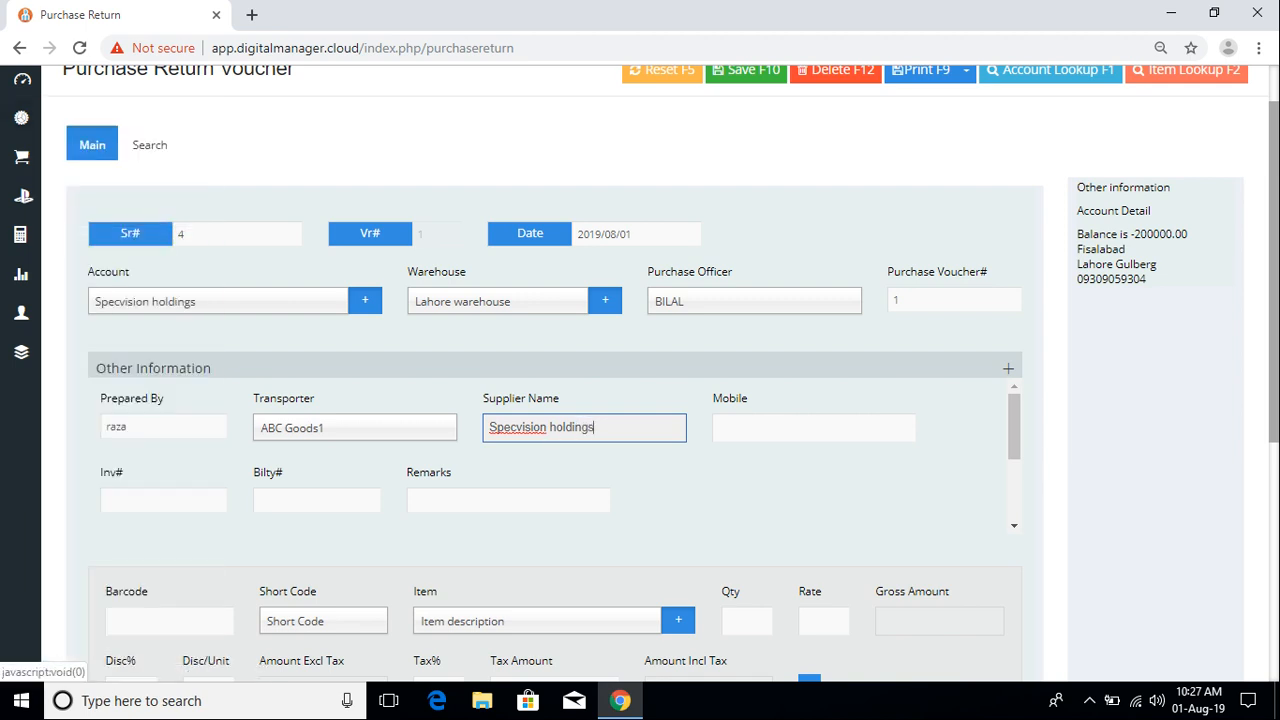
{"action": "double_click", "coordinate": [518, 427]}
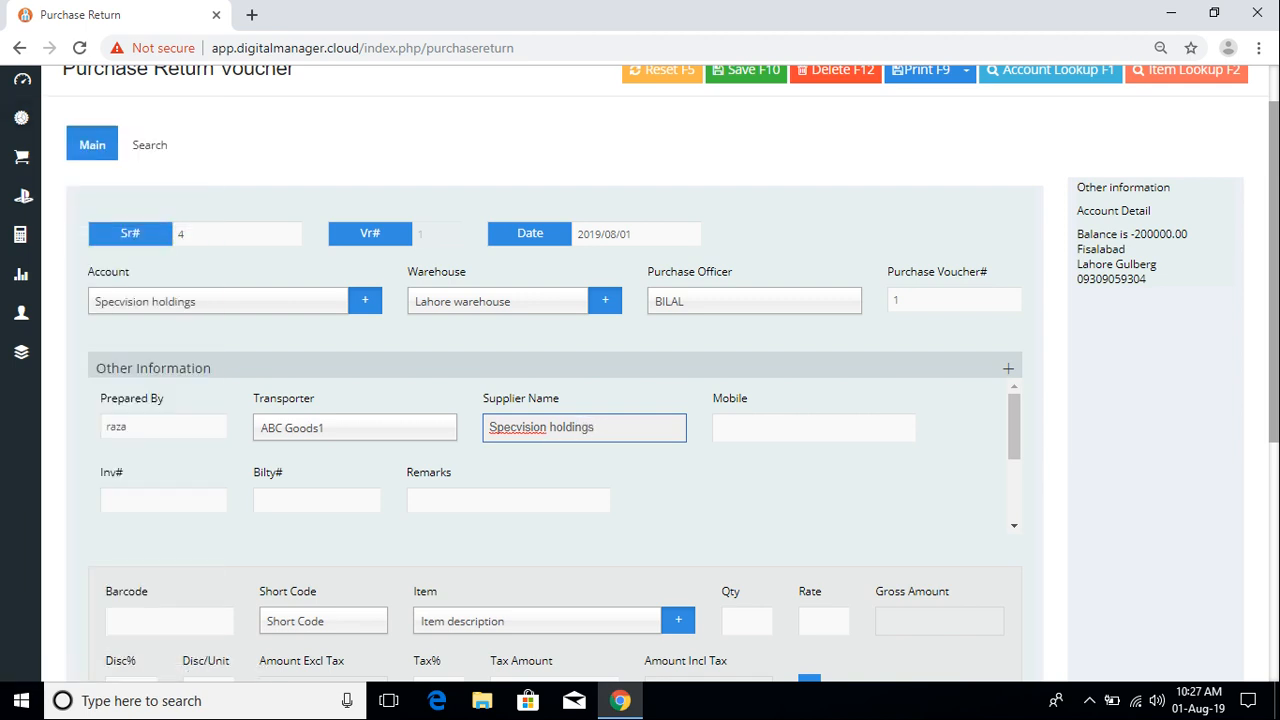
{"action": "right_click", "coordinate": [527, 432]}
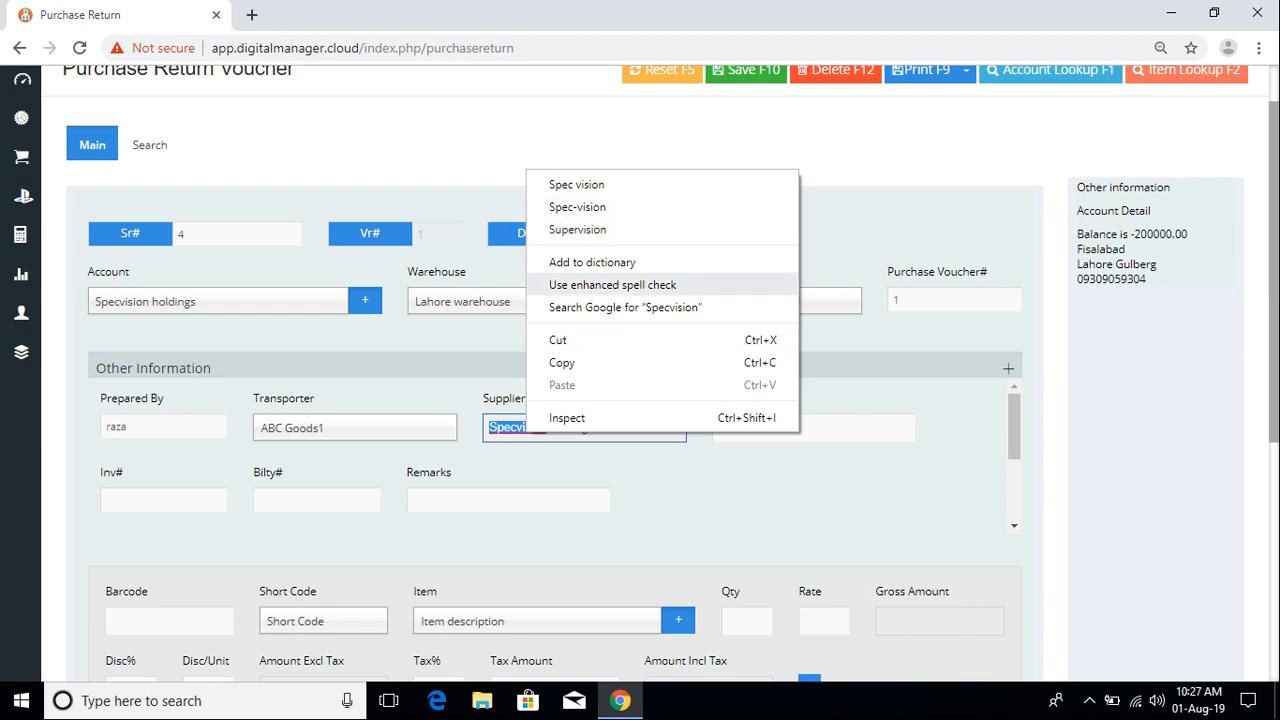
{"action": "left_click", "coordinate": [850, 245]}
Step: Fill in the supplier's mobile number, invoice number 83098408 and bilty number 39030
{"action": "left_click", "coordinate": [800, 428]}
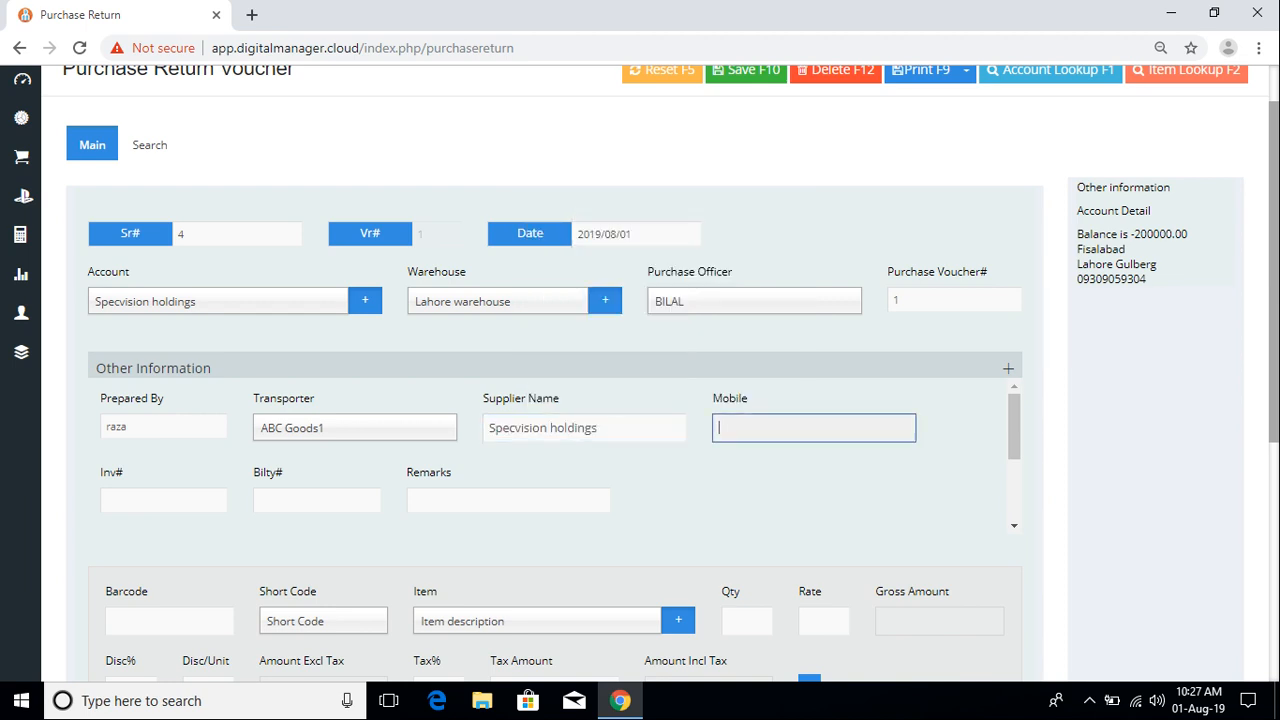
{"action": "key", "text": "Tab"}
{"action": "type", "text": "83098408"}
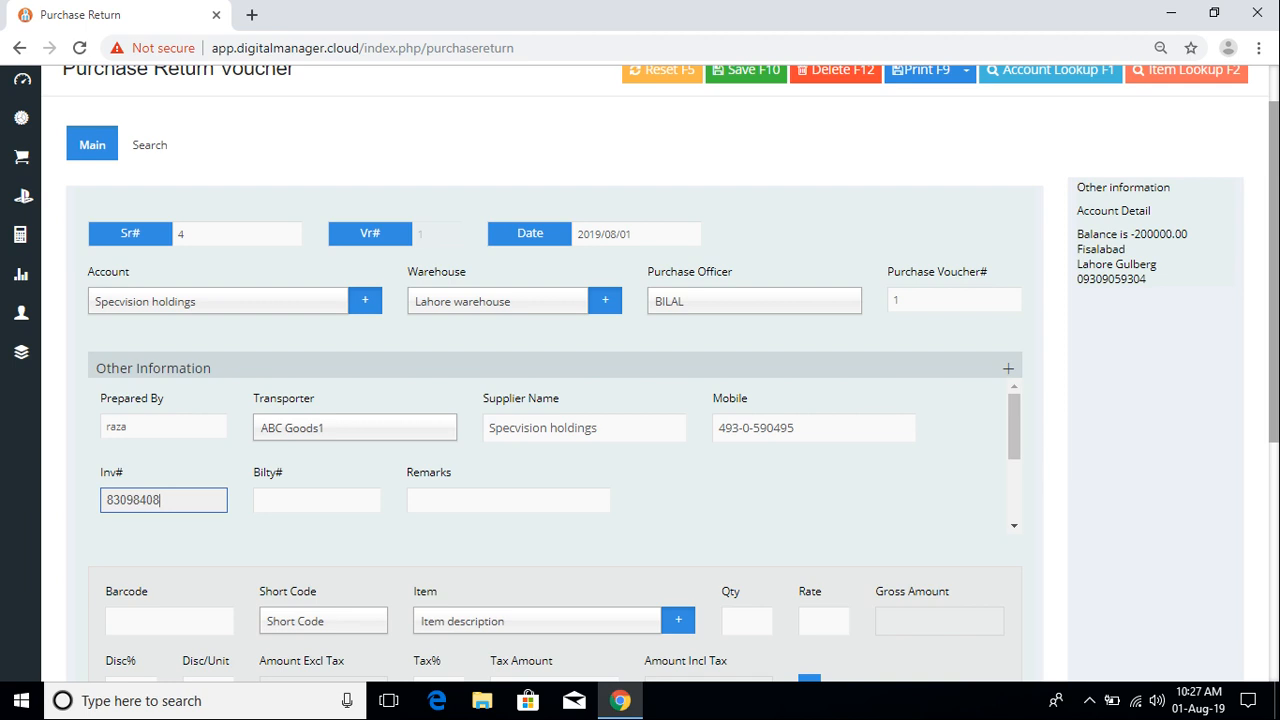
{"action": "key", "text": "Tab"}
{"action": "type", "text": "39030"}
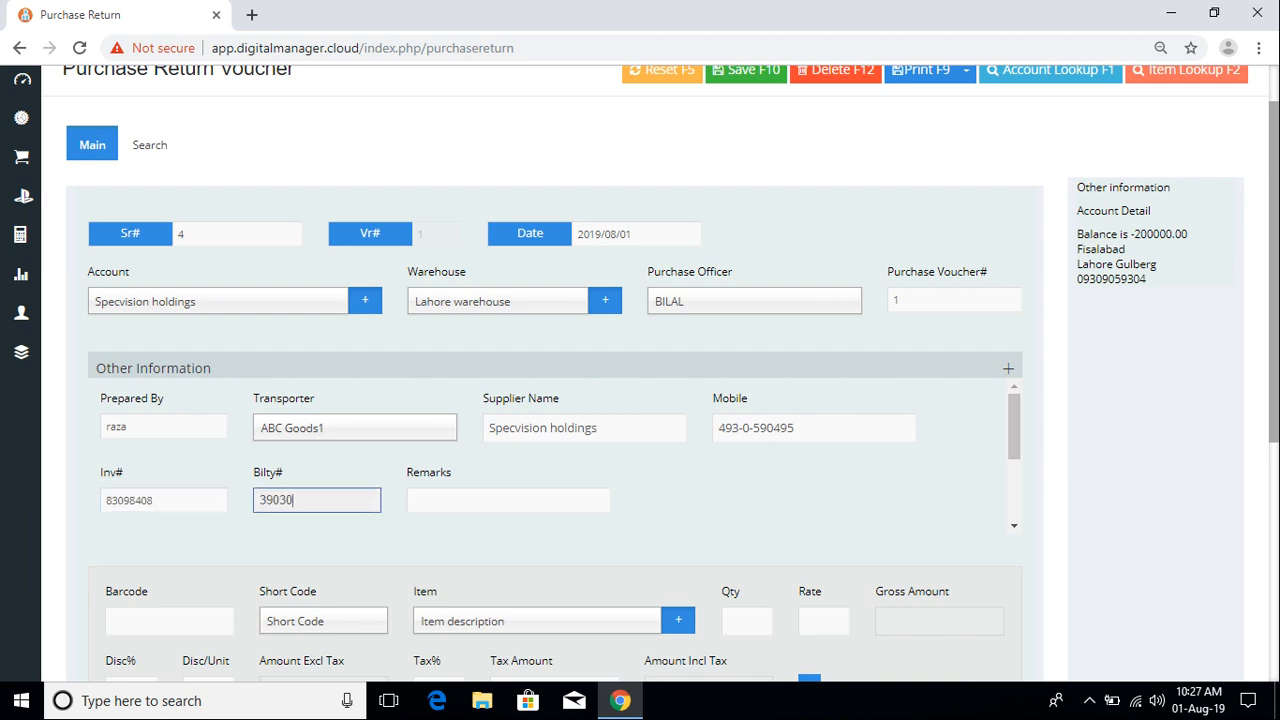
{"action": "key", "text": "Tab"}
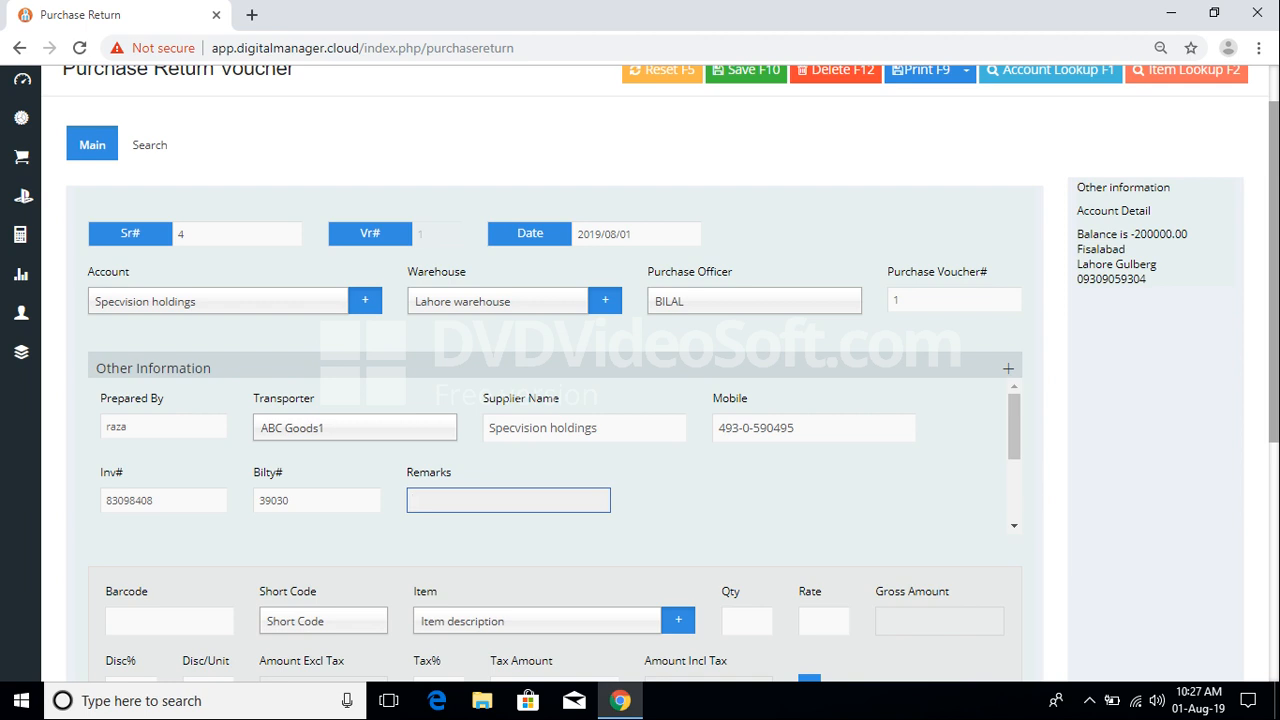
{"action": "scroll", "coordinate": [510, 497], "scroll_direction": "down", "scroll_amount": 3}
{"action": "scroll", "coordinate": [510, 497], "scroll_direction": "up", "scroll_amount": 4}
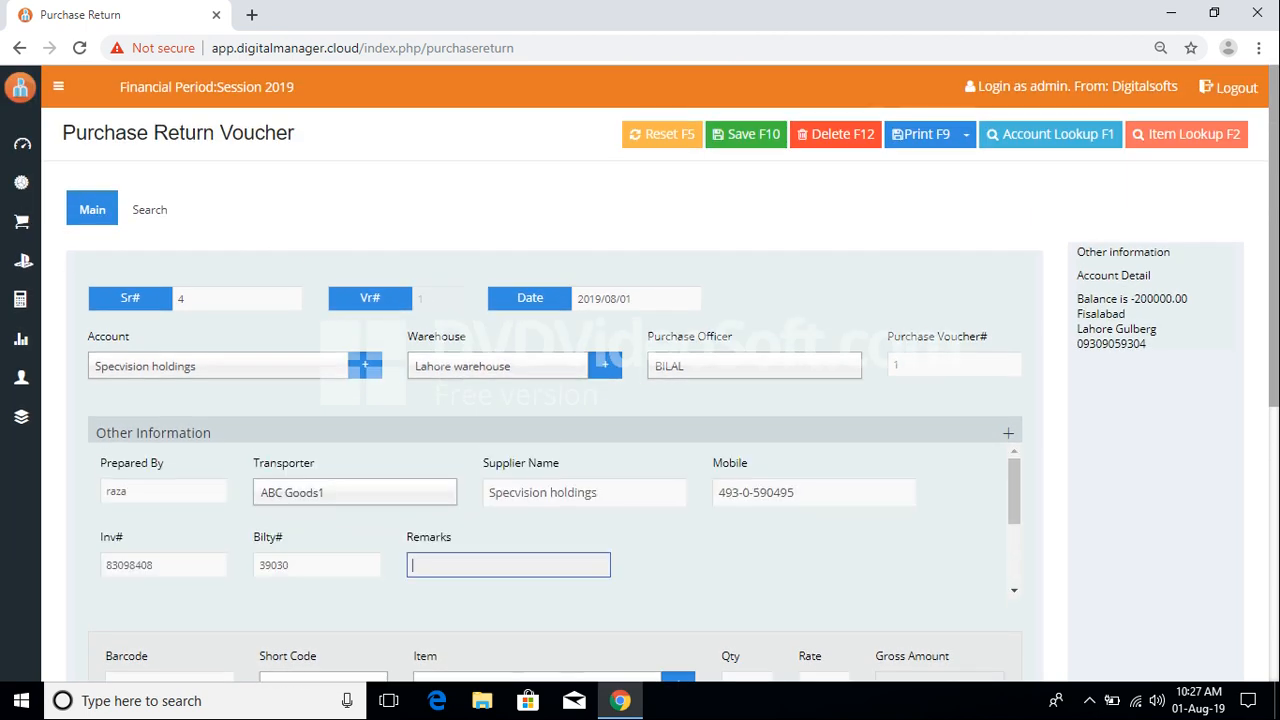
{"action": "scroll", "coordinate": [640, 370], "scroll_direction": "down", "scroll_amount": 5}
{"action": "scroll", "coordinate": [676, 374], "scroll_direction": "up", "scroll_amount": 2}
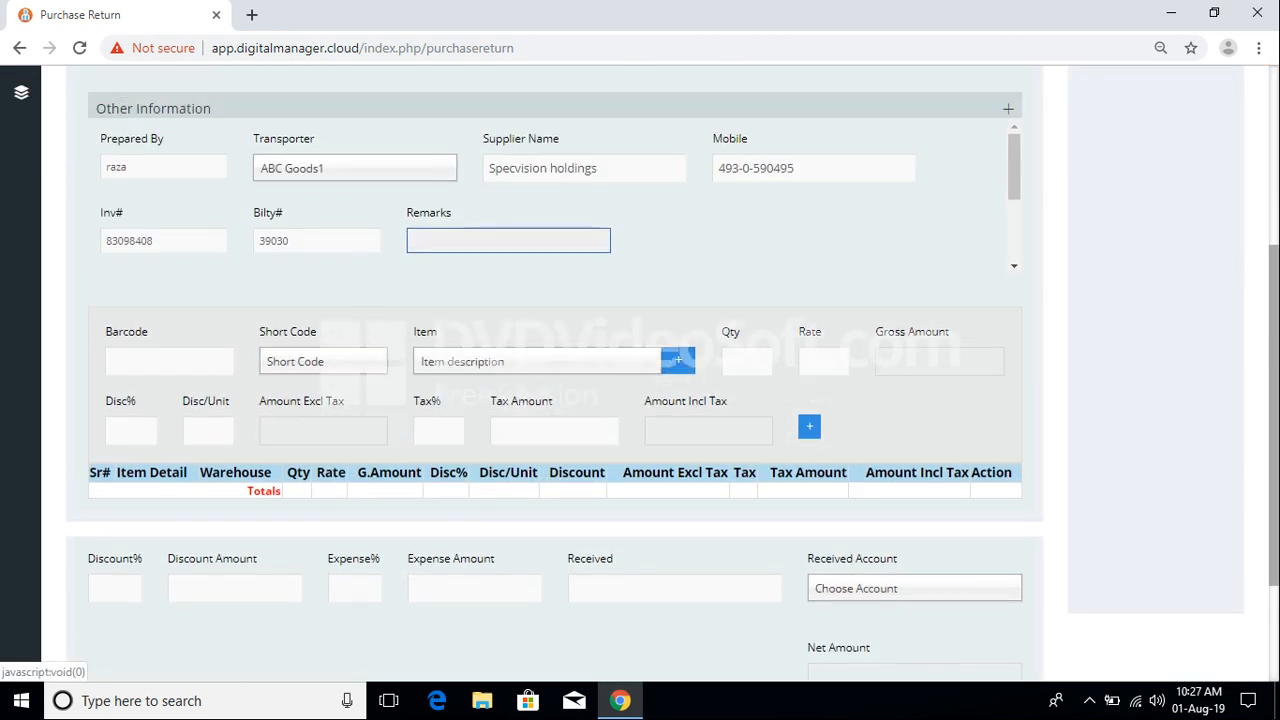
{"action": "left_click", "coordinate": [164, 371]}
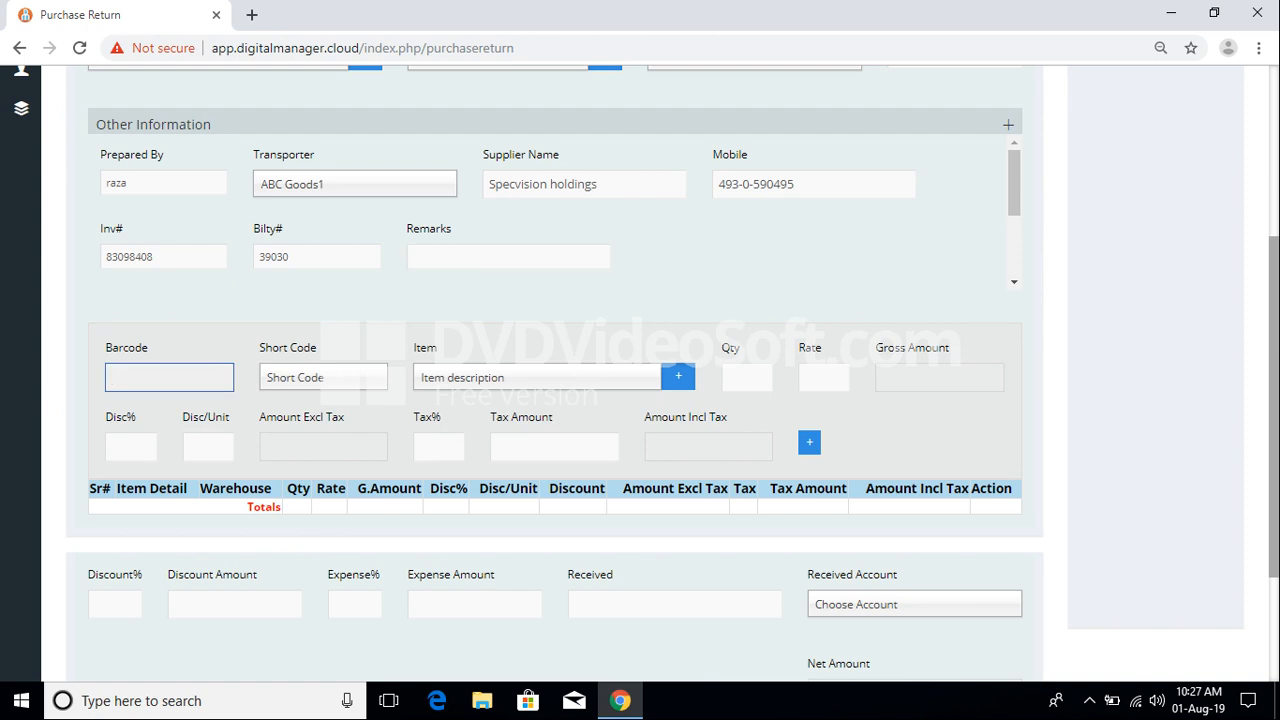
Step: Enter barcode 86879 for the line item
{"action": "type", "text": "86879"}
{"action": "scroll", "coordinate": [555, 373], "scroll_direction": "up", "scroll_amount": 1}
{"action": "left_click", "coordinate": [323, 472]}
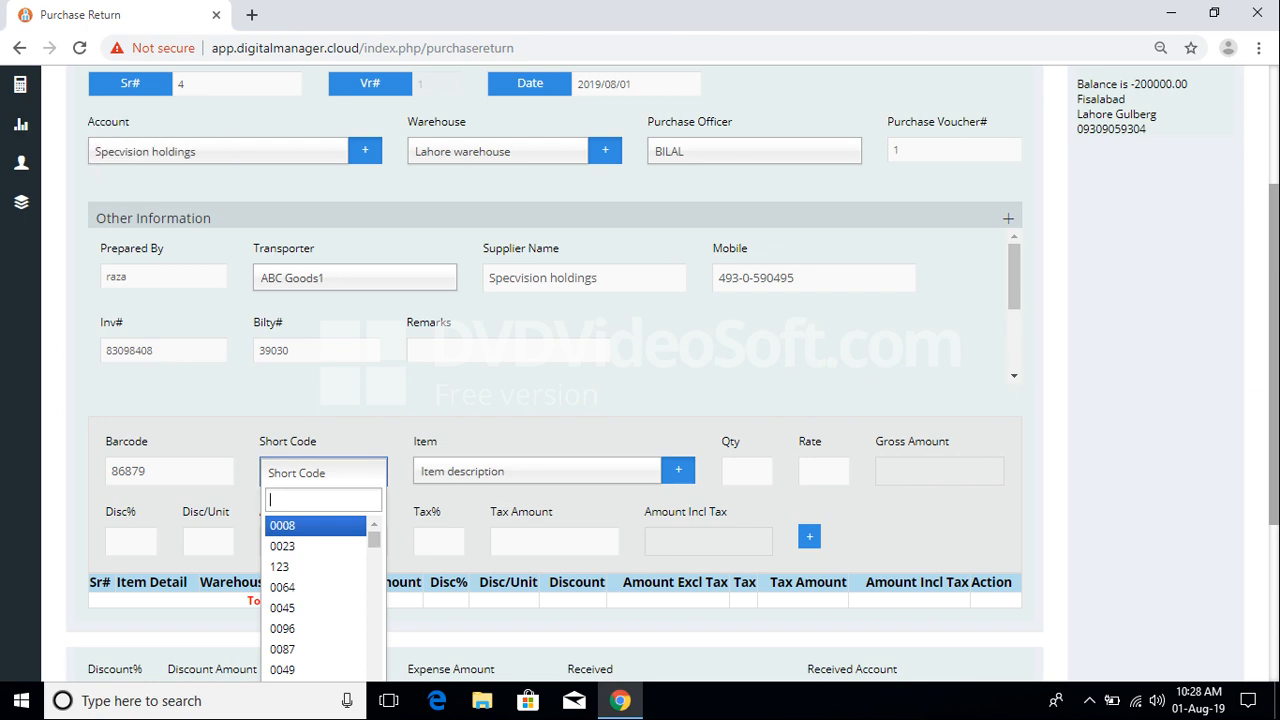
Step: Search the item list for 'sca' and select Scaner 1015
{"action": "left_click", "coordinate": [537, 471]}
{"action": "scroll", "coordinate": [530, 600], "scroll_direction": "down", "scroll_amount": 3}
{"action": "scroll", "coordinate": [530, 600], "scroll_direction": "up", "scroll_amount": 3}
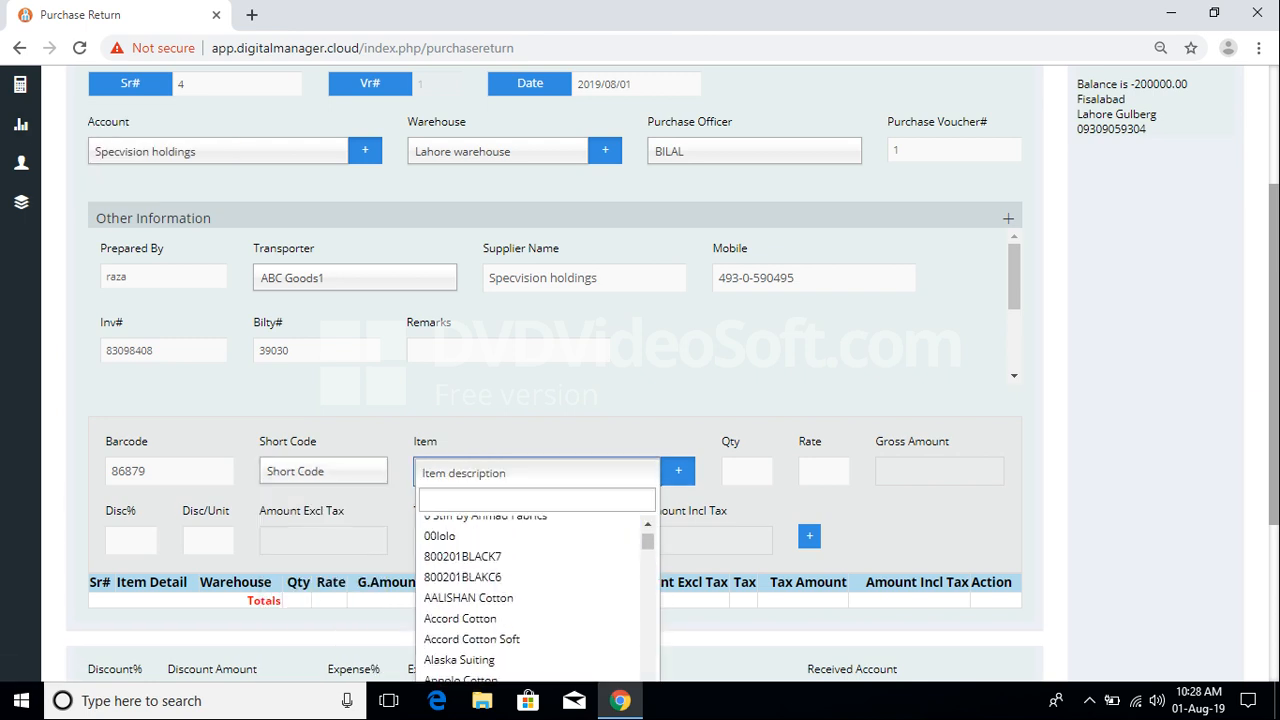
{"action": "scroll", "coordinate": [537, 600], "scroll_direction": "up", "scroll_amount": 1}
{"action": "scroll", "coordinate": [640, 400], "scroll_direction": "down", "scroll_amount": 2}
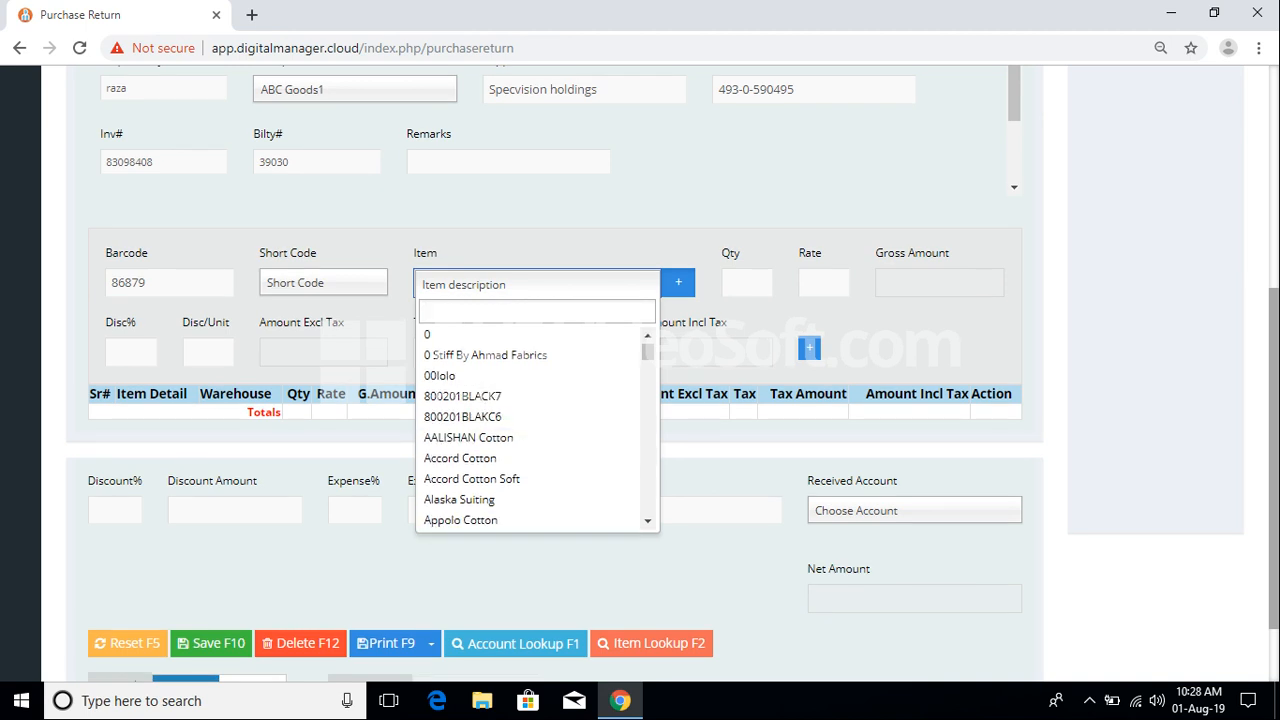
{"action": "type", "text": "sc"}
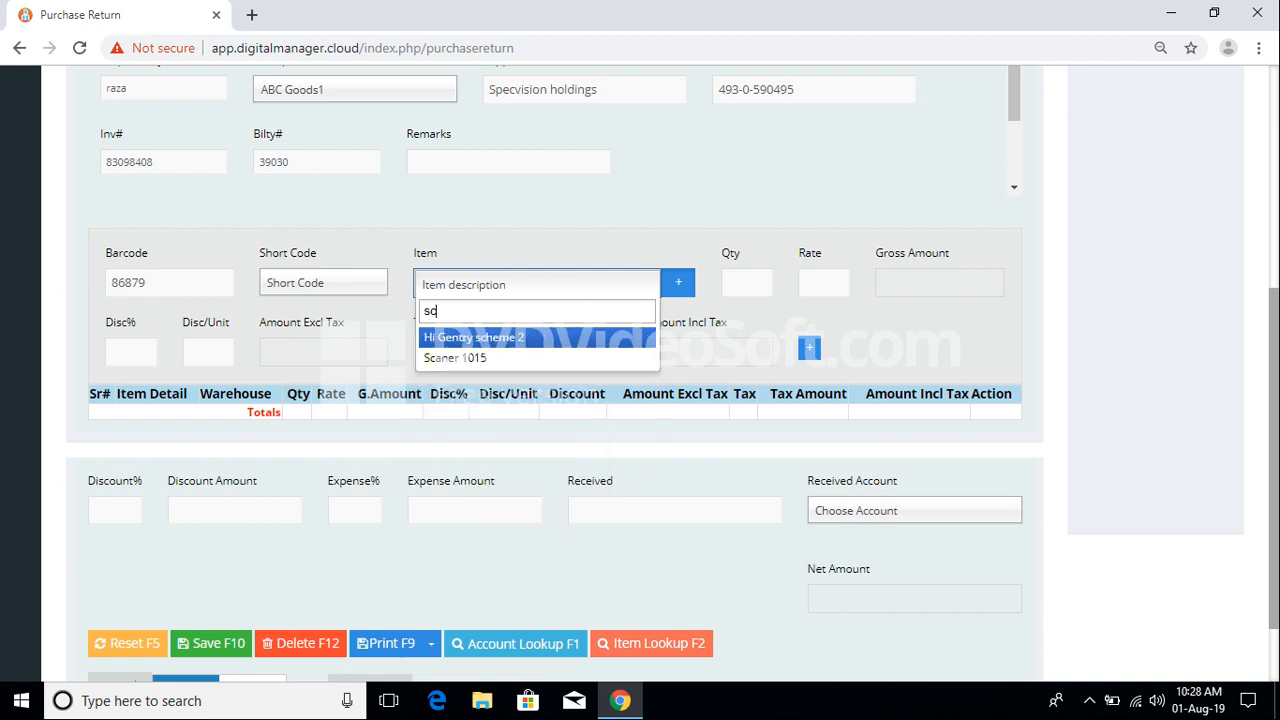
{"action": "type", "text": "a"}
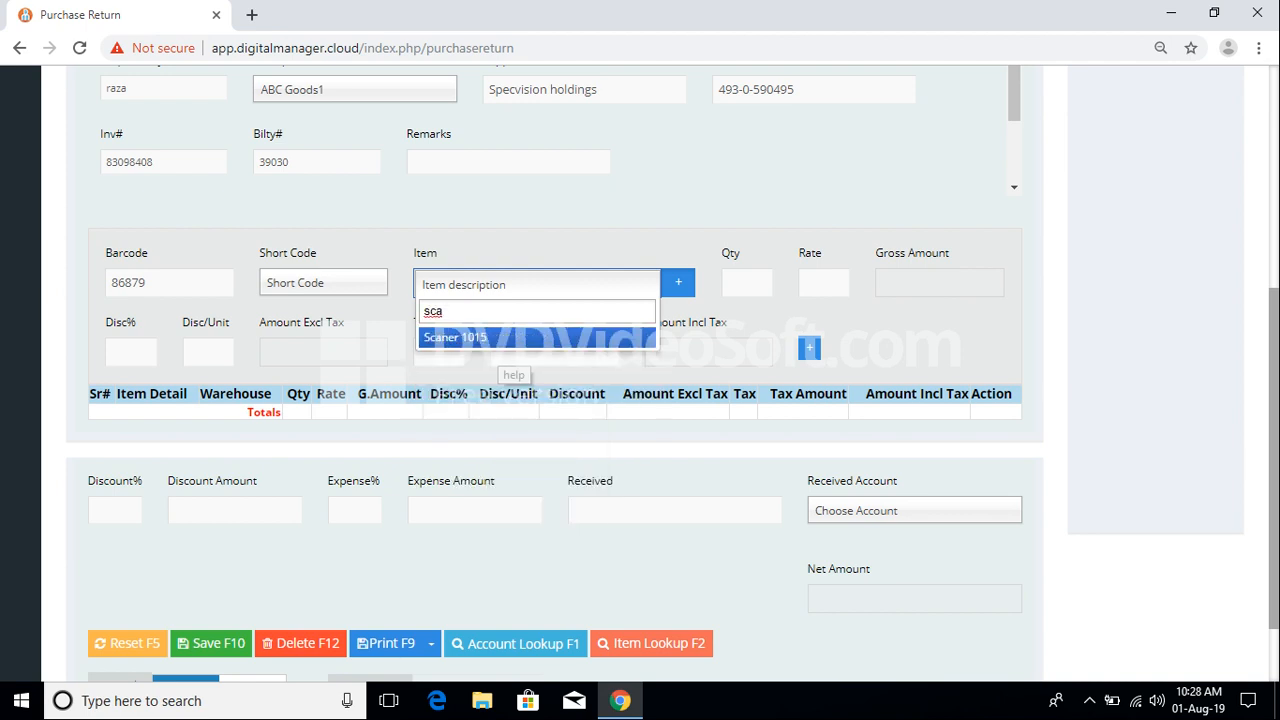
{"action": "key", "text": "Return"}
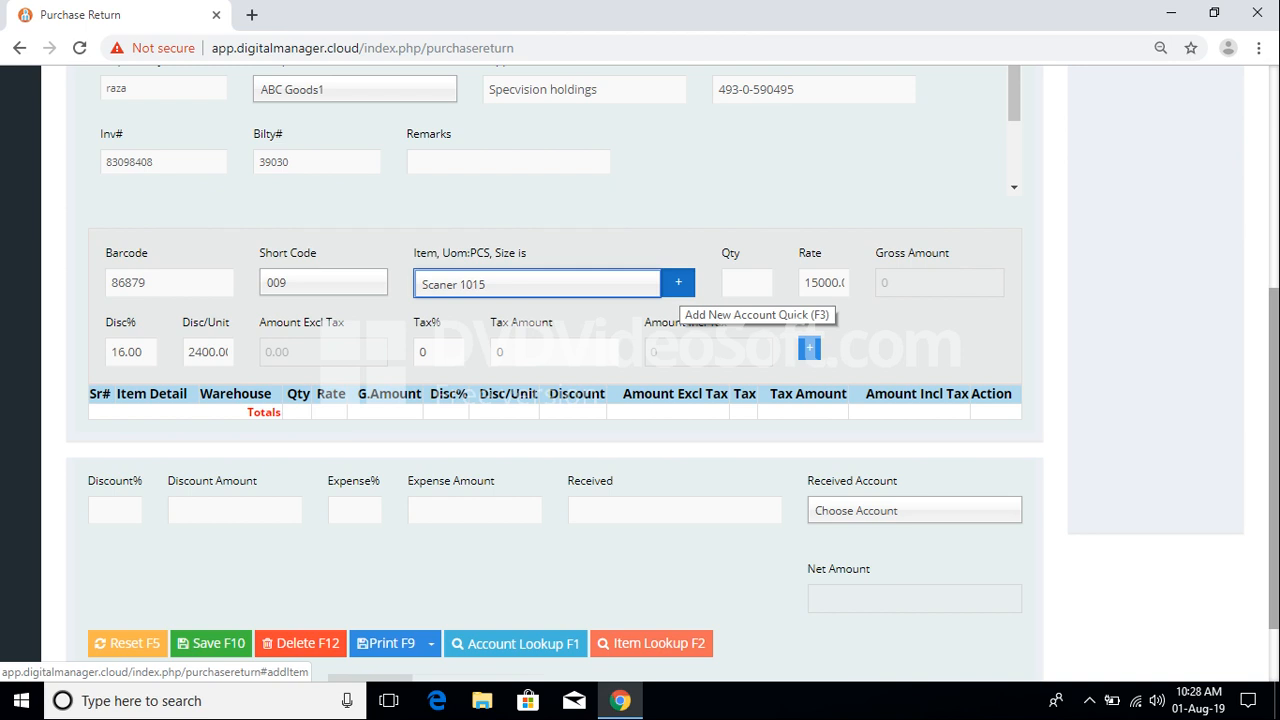
Step: Enter quantity 5 at rate 15000, giving gross 75000 and 63000 after discount
{"action": "left_click", "coordinate": [747, 283]}
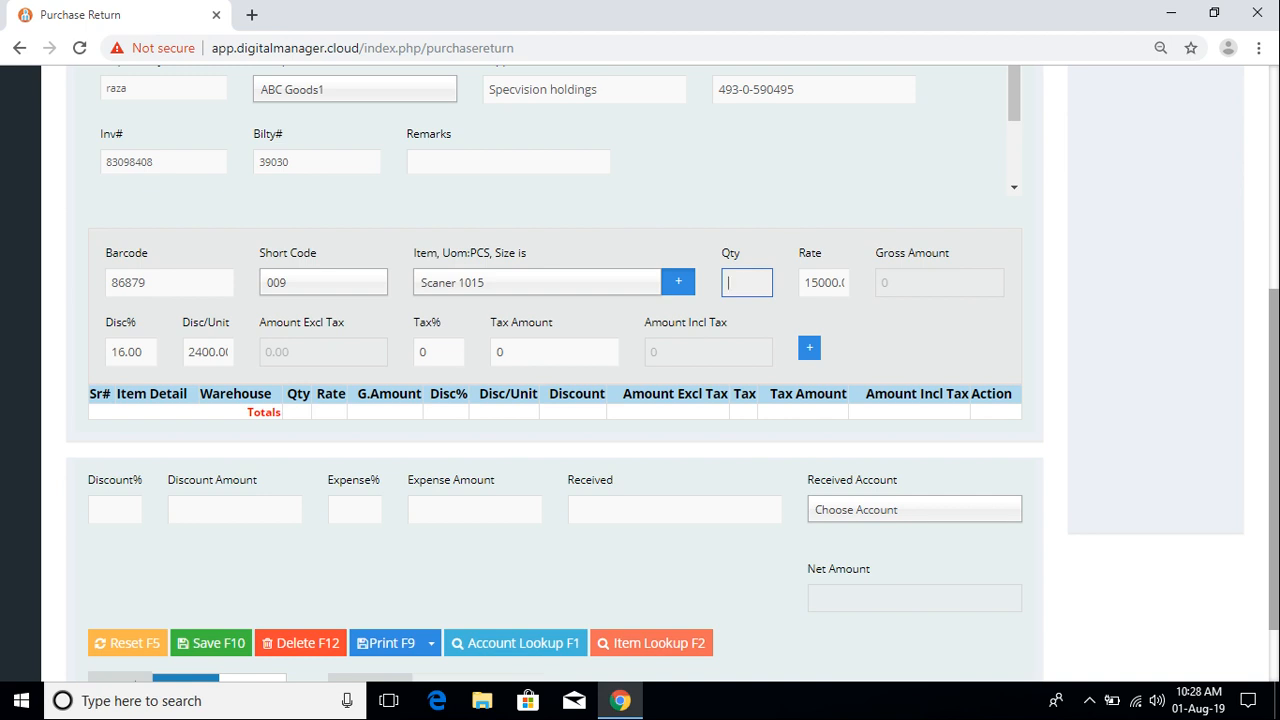
{"action": "type", "text": "5"}
{"action": "left_click", "coordinate": [825, 283]}
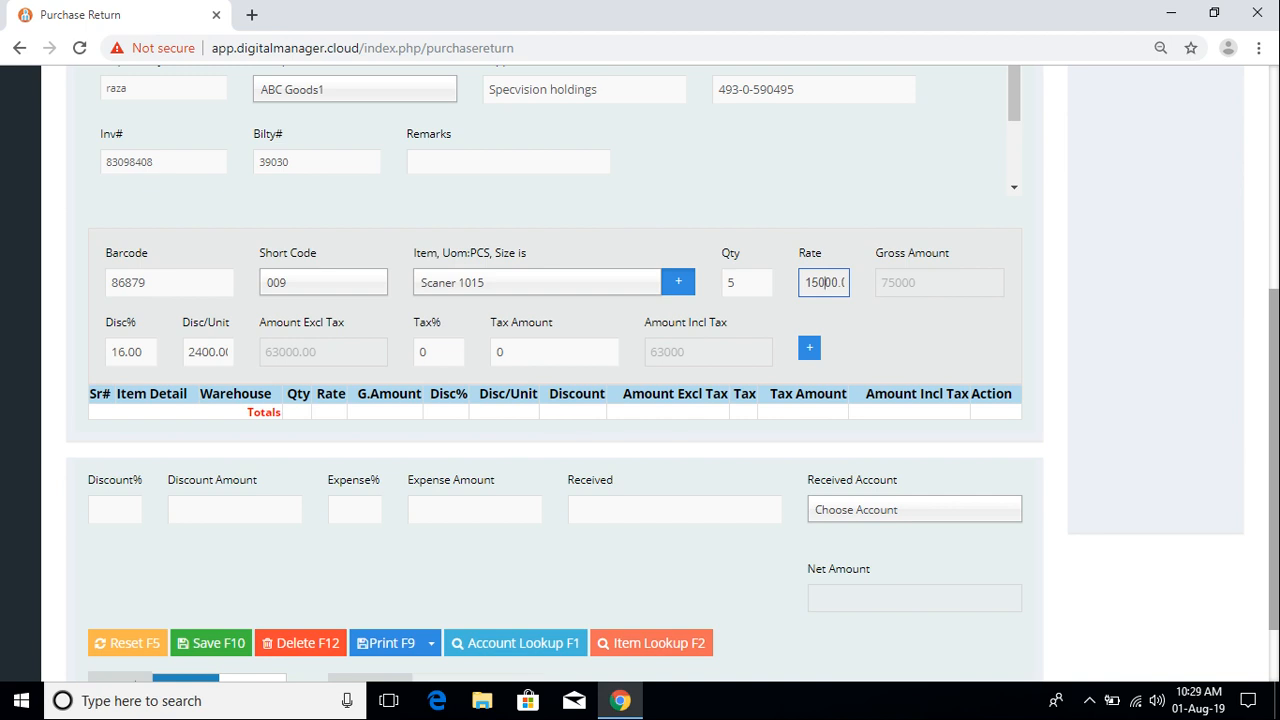
{"action": "left_click", "coordinate": [922, 284]}
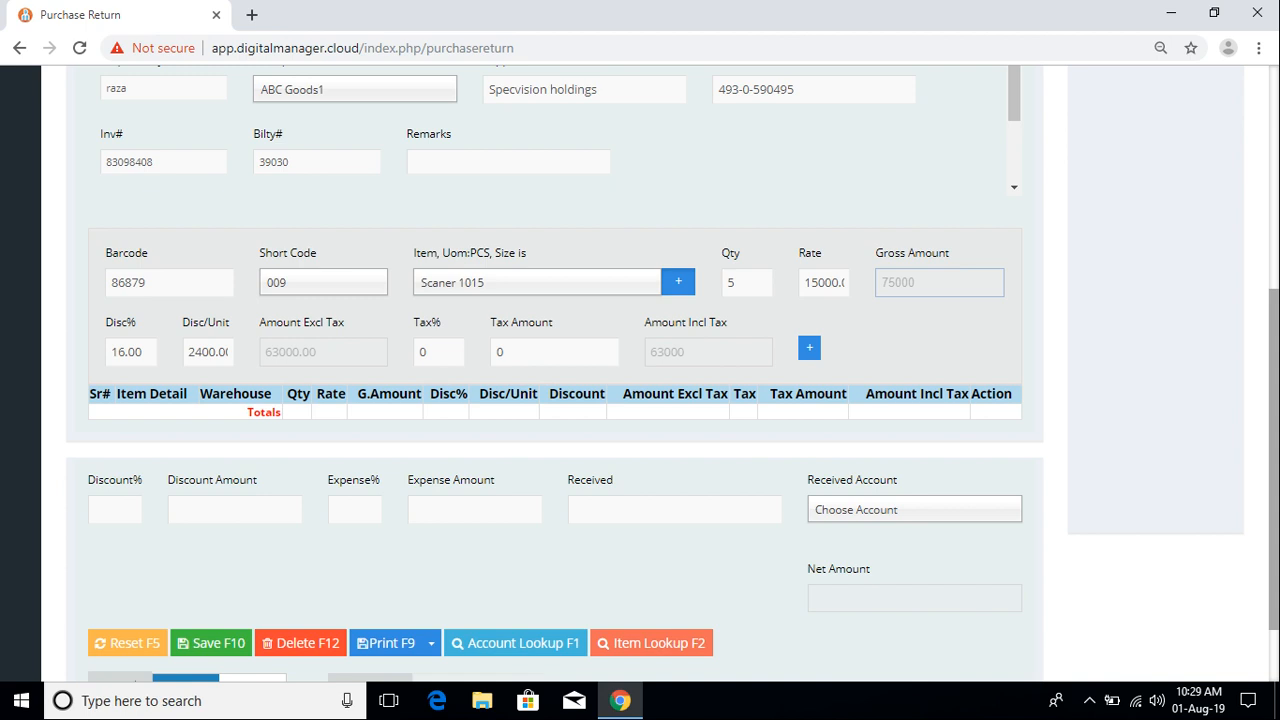
Step: Step through the 16% discount and tax fields and add Scaner 1015 as line 1, net 63000.00
{"action": "left_click", "coordinate": [142, 351]}
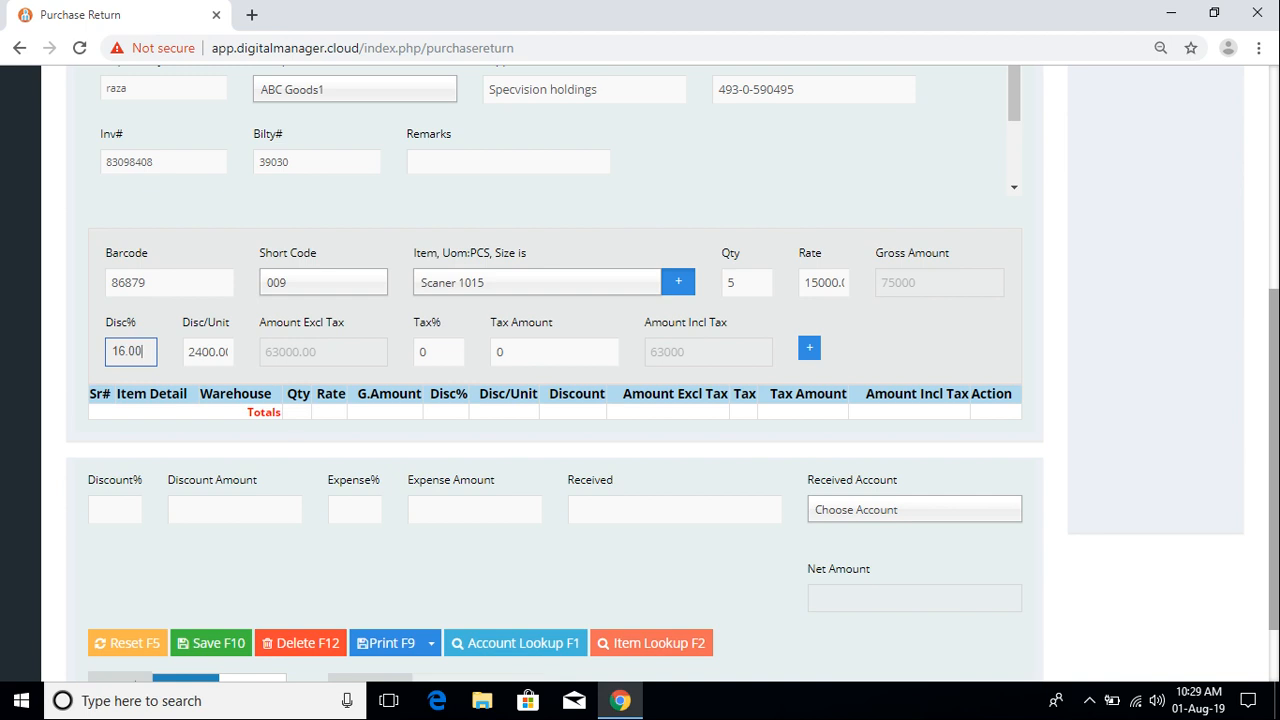
{"action": "left_click", "coordinate": [223, 352]}
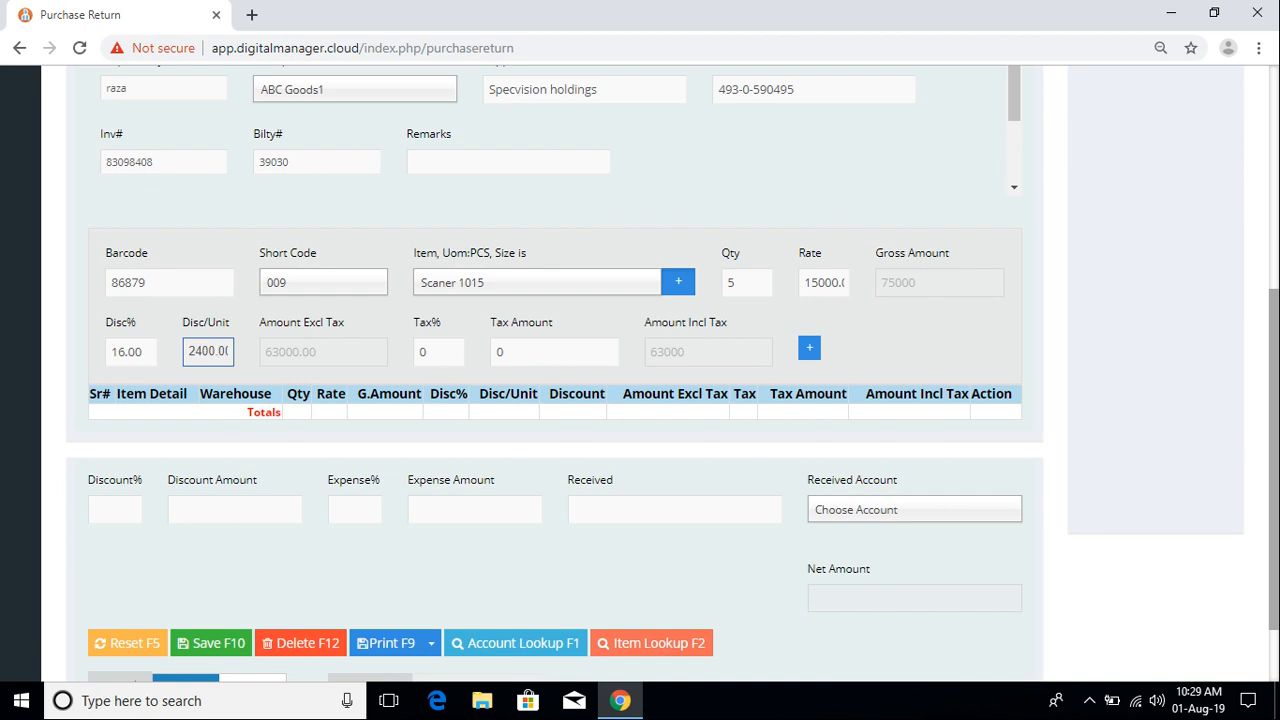
{"action": "key", "text": "Tab"}
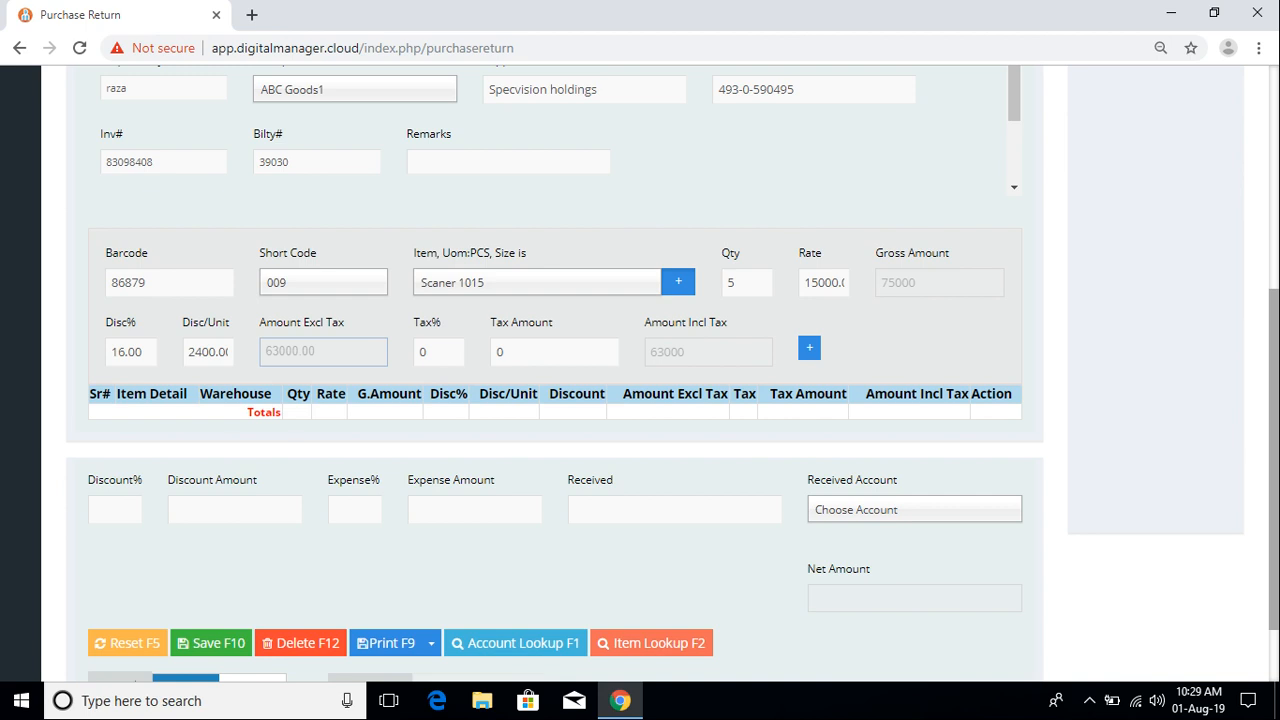
{"action": "left_click", "coordinate": [440, 352]}
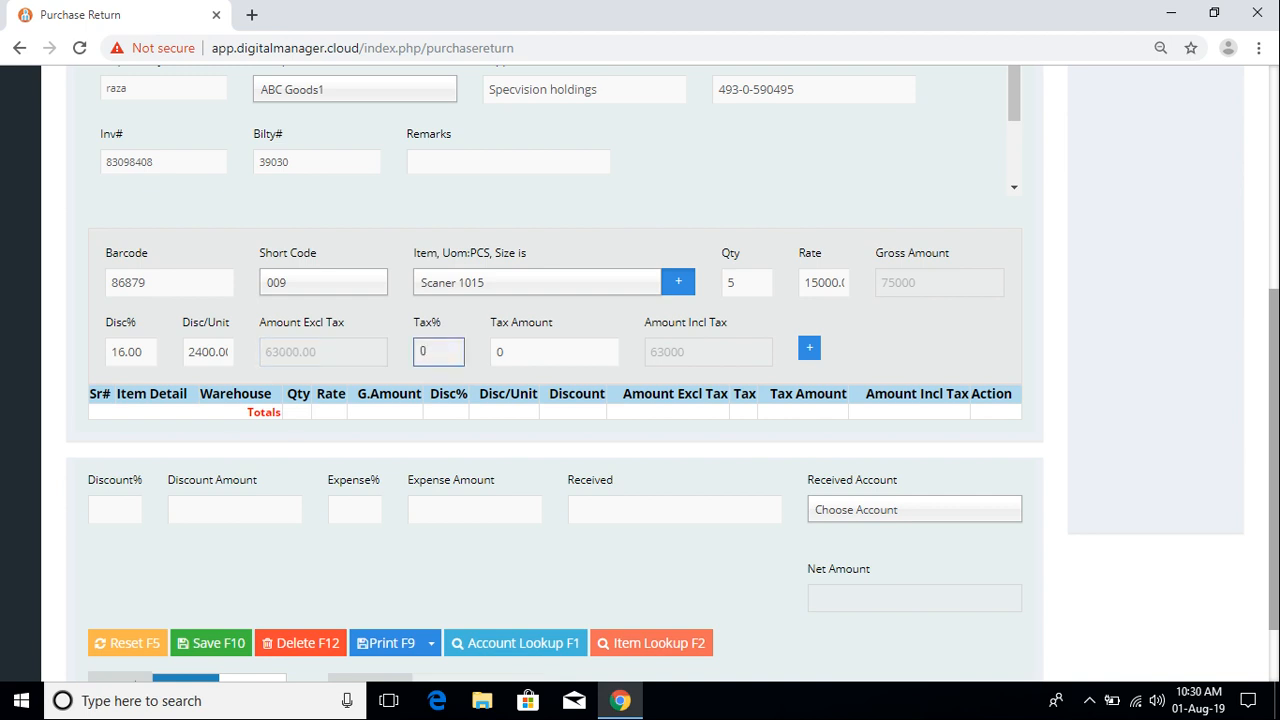
{"action": "left_click", "coordinate": [506, 352]}
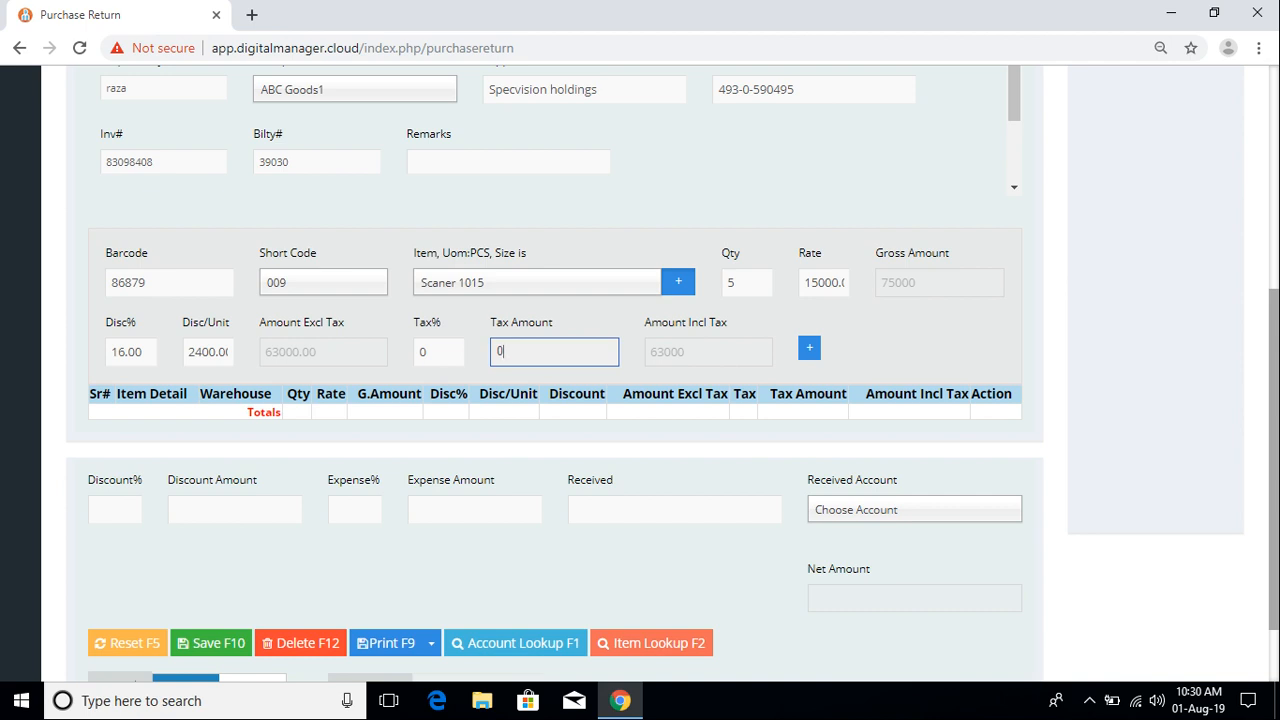
{"action": "key", "text": "Return"}
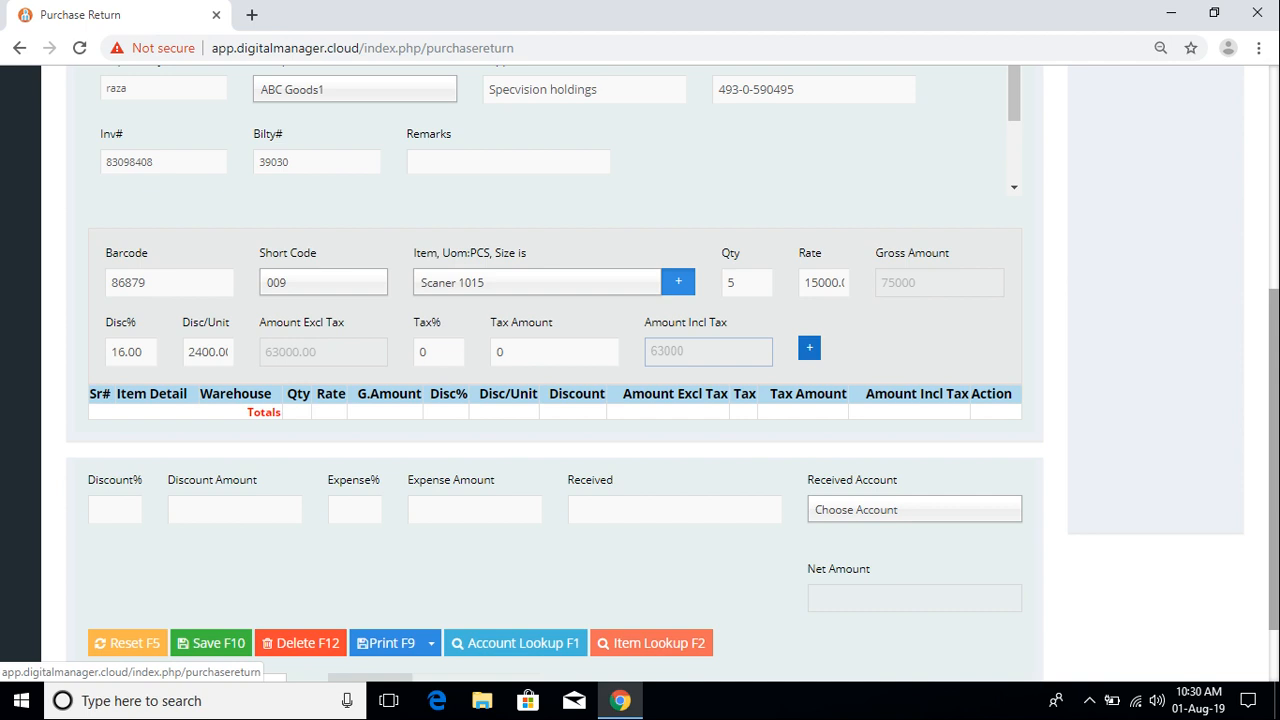
{"action": "key", "text": "Return"}
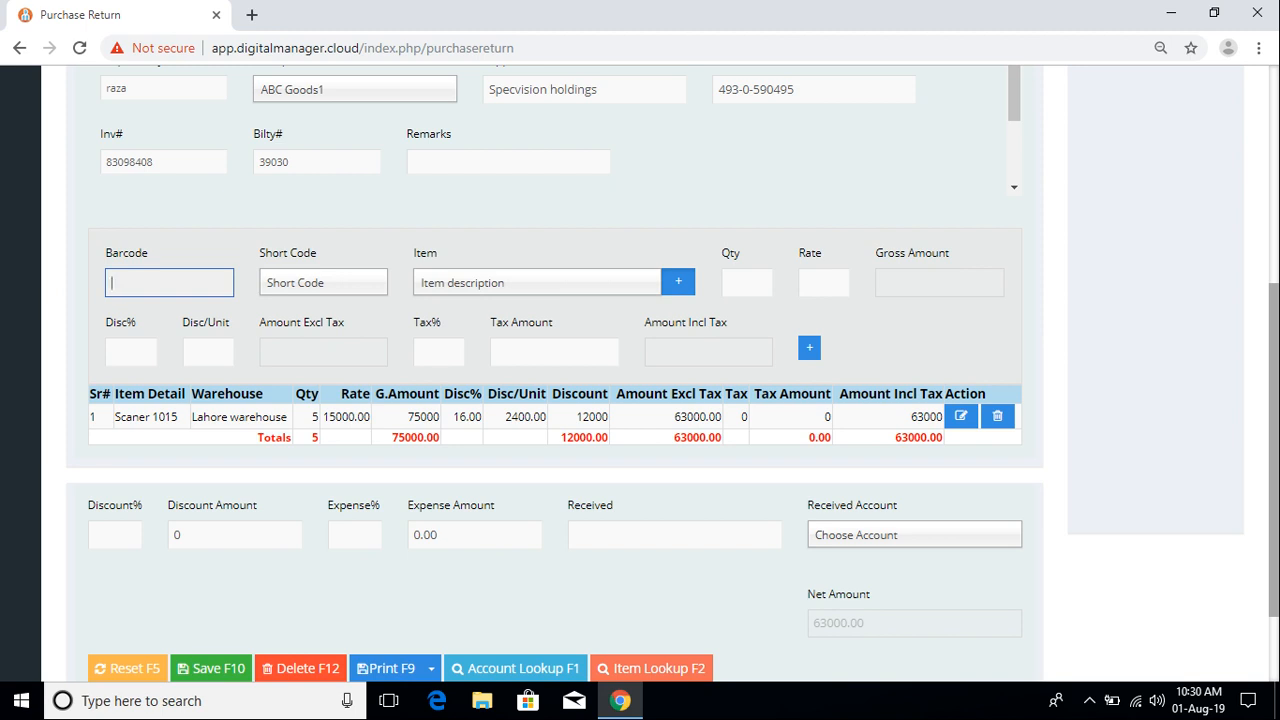
{"action": "scroll", "coordinate": [640, 373], "scroll_direction": "down", "scroll_amount": 1}
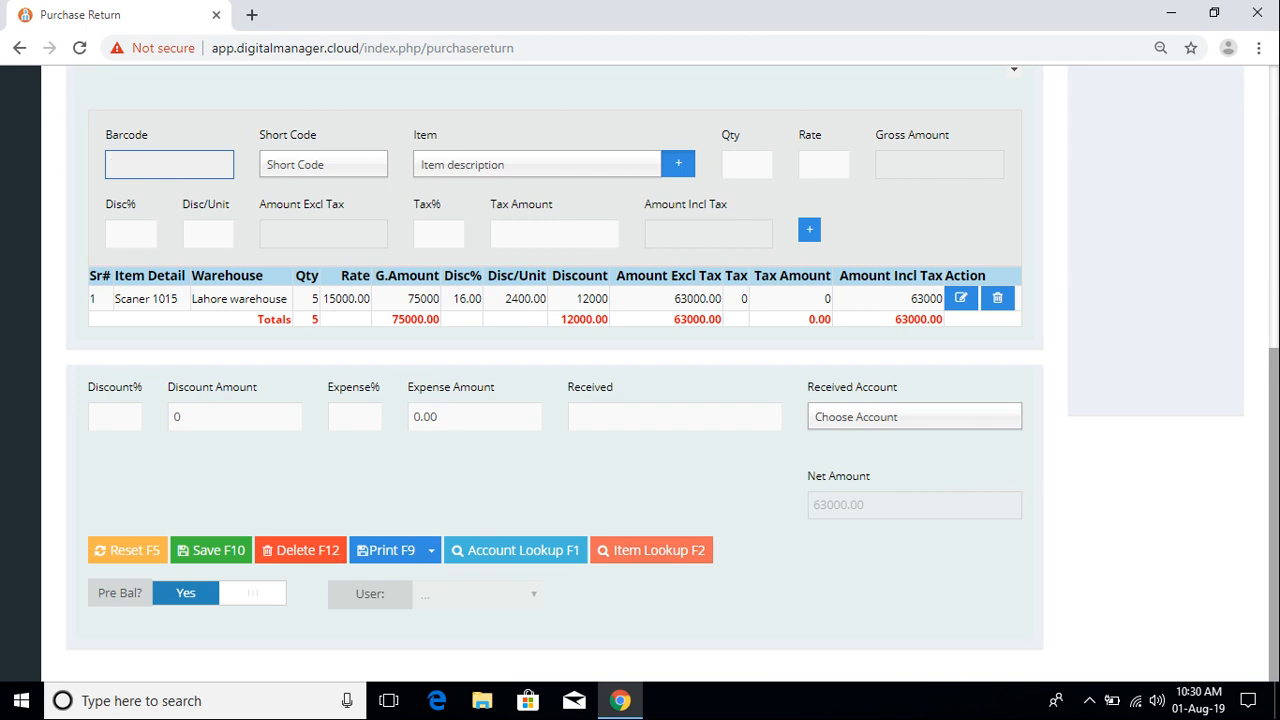
{"action": "left_click", "coordinate": [115, 417]}
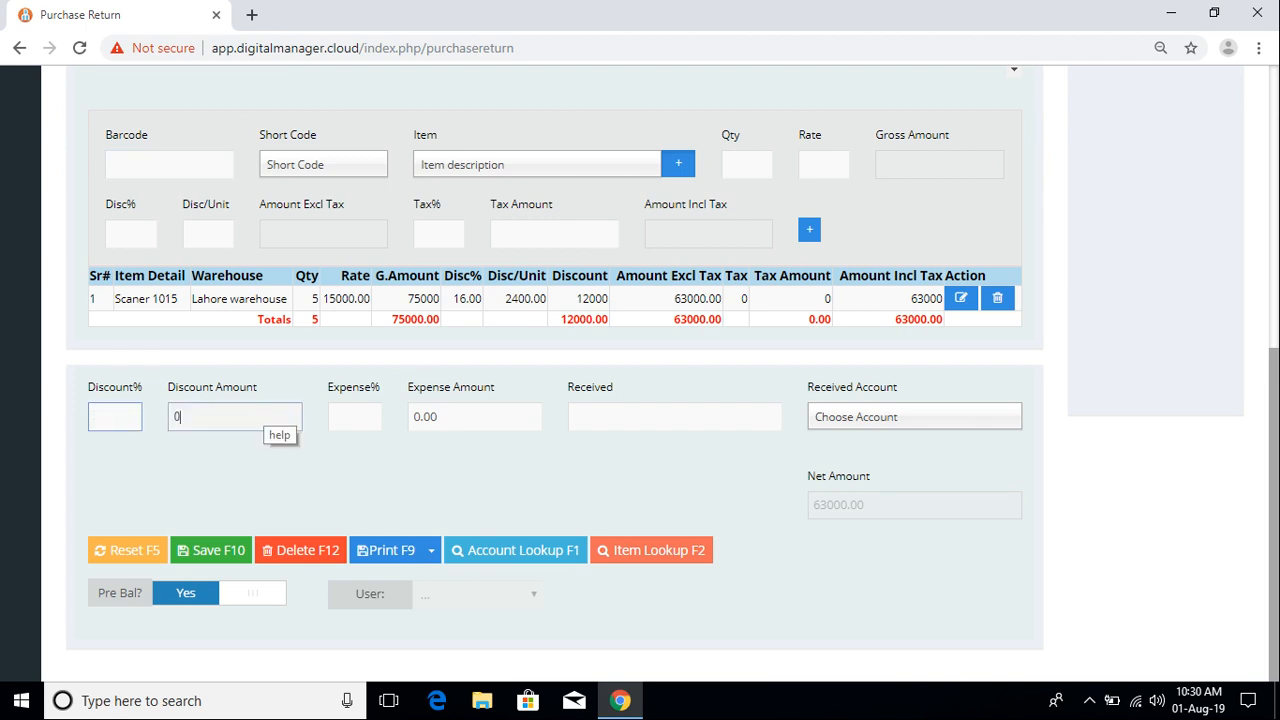
{"action": "left_click", "coordinate": [264, 417]}
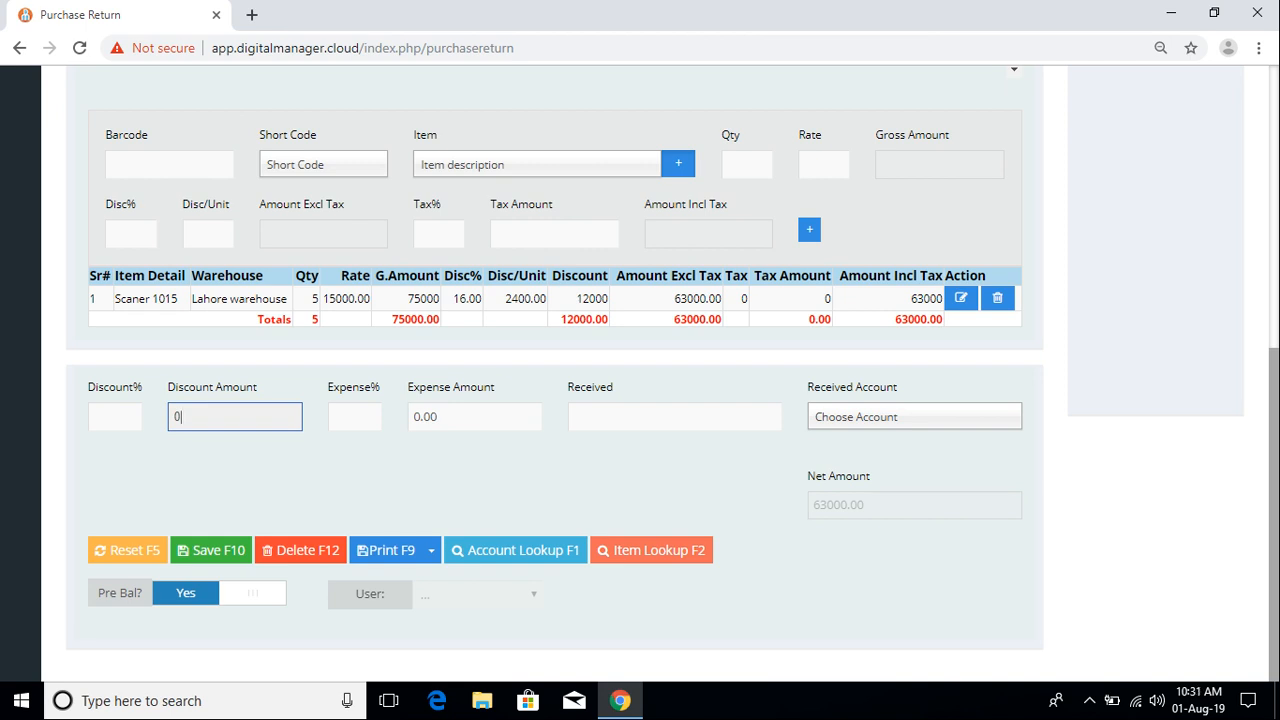
{"action": "left_click", "coordinate": [112, 417]}
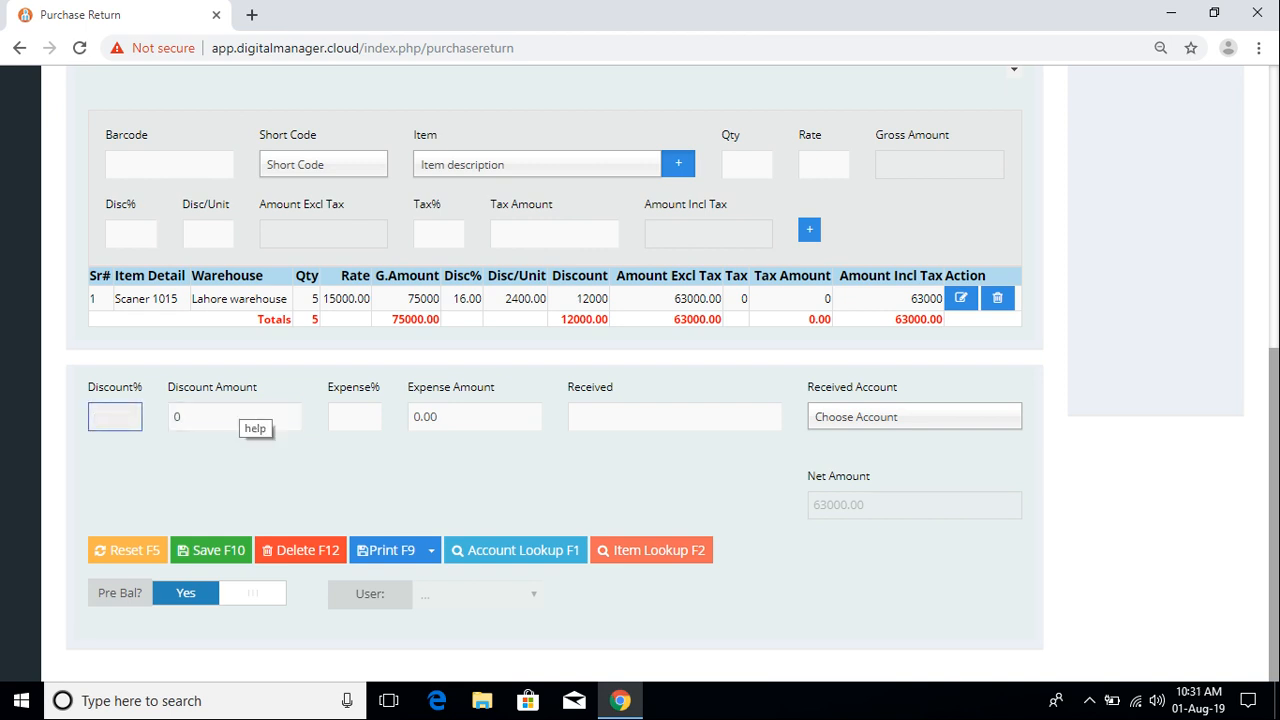
{"action": "left_click", "coordinate": [238, 414]}
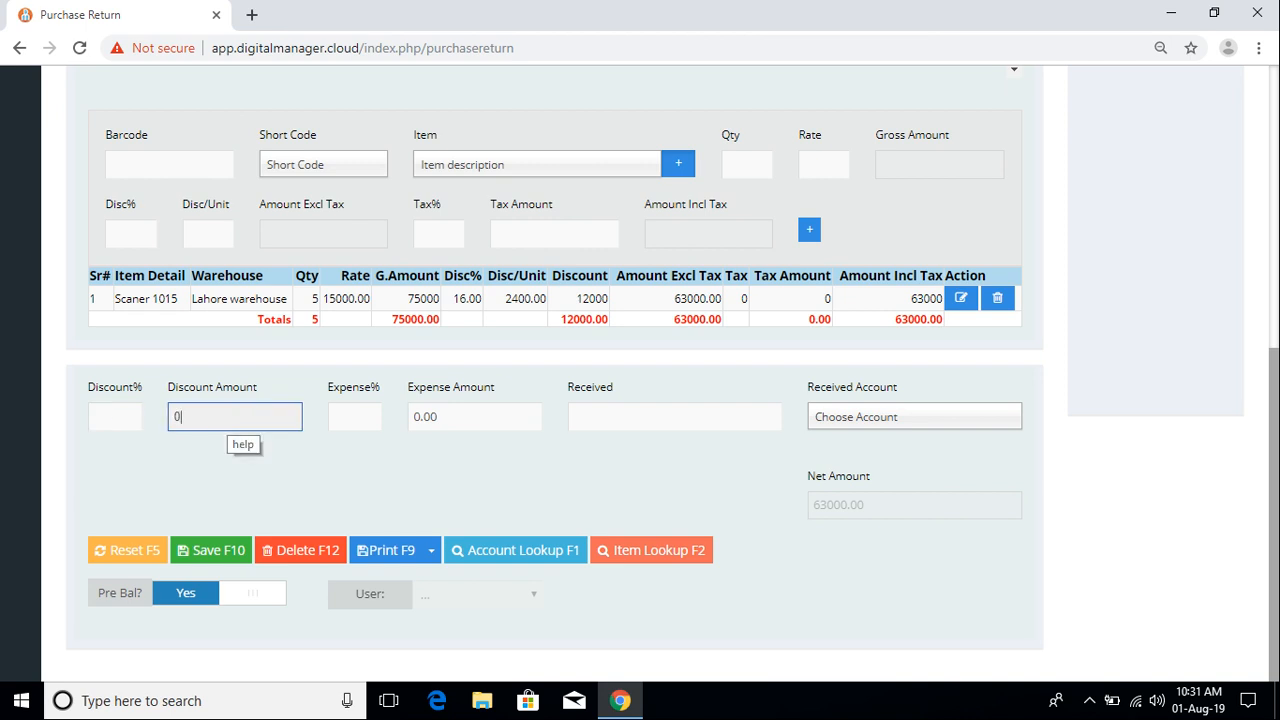
{"action": "left_click", "coordinate": [362, 415]}
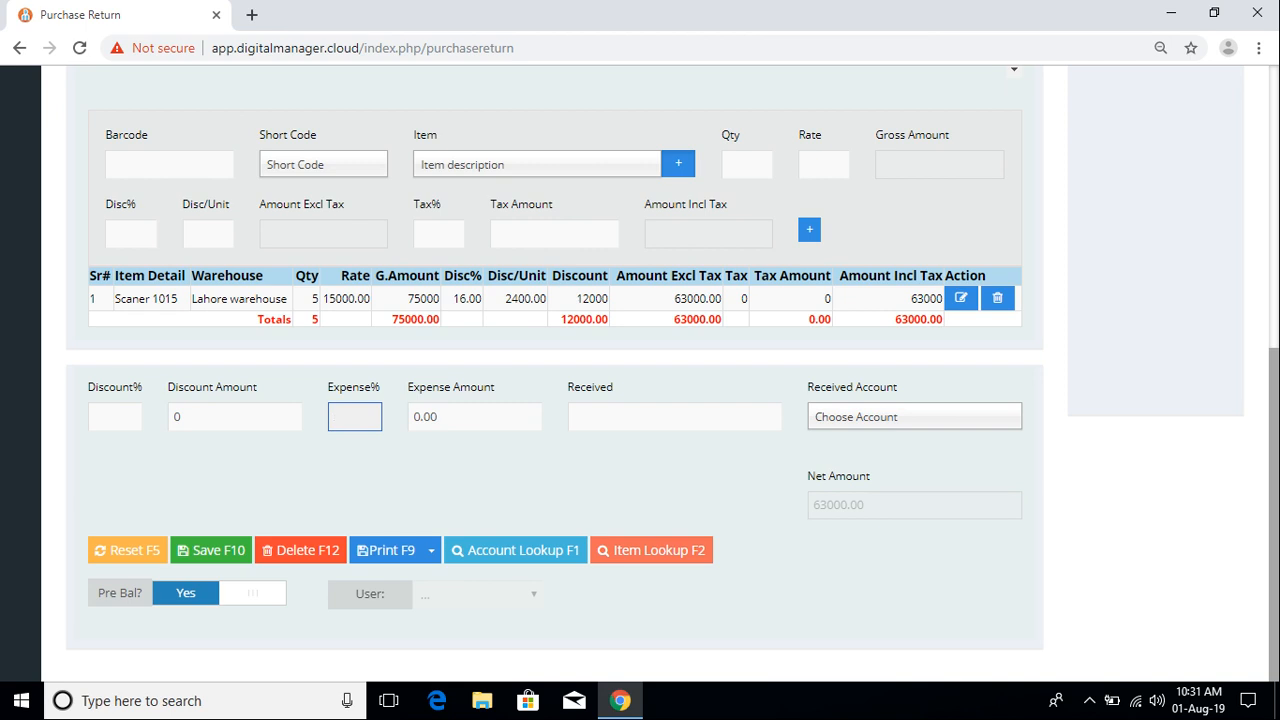
{"action": "left_click", "coordinate": [475, 418]}
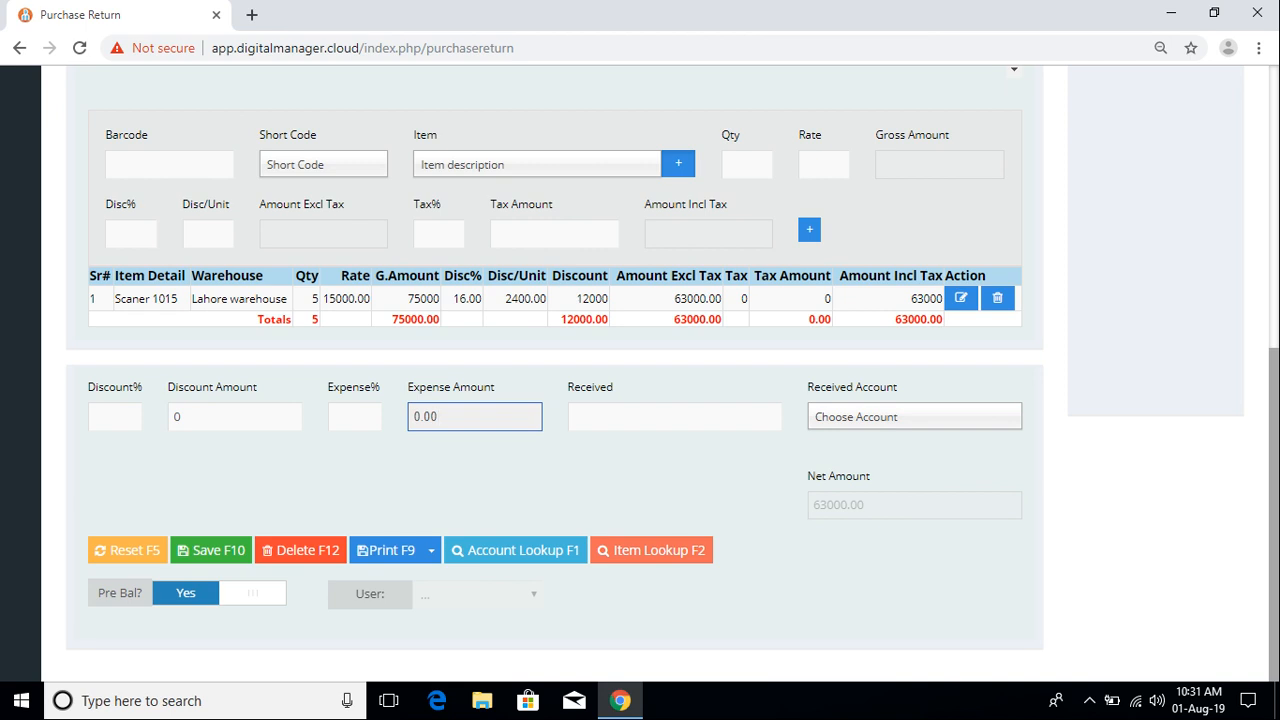
{"action": "left_click", "coordinate": [355, 417]}
{"action": "left_click", "coordinate": [475, 417]}
{"action": "left_click", "coordinate": [675, 417]}
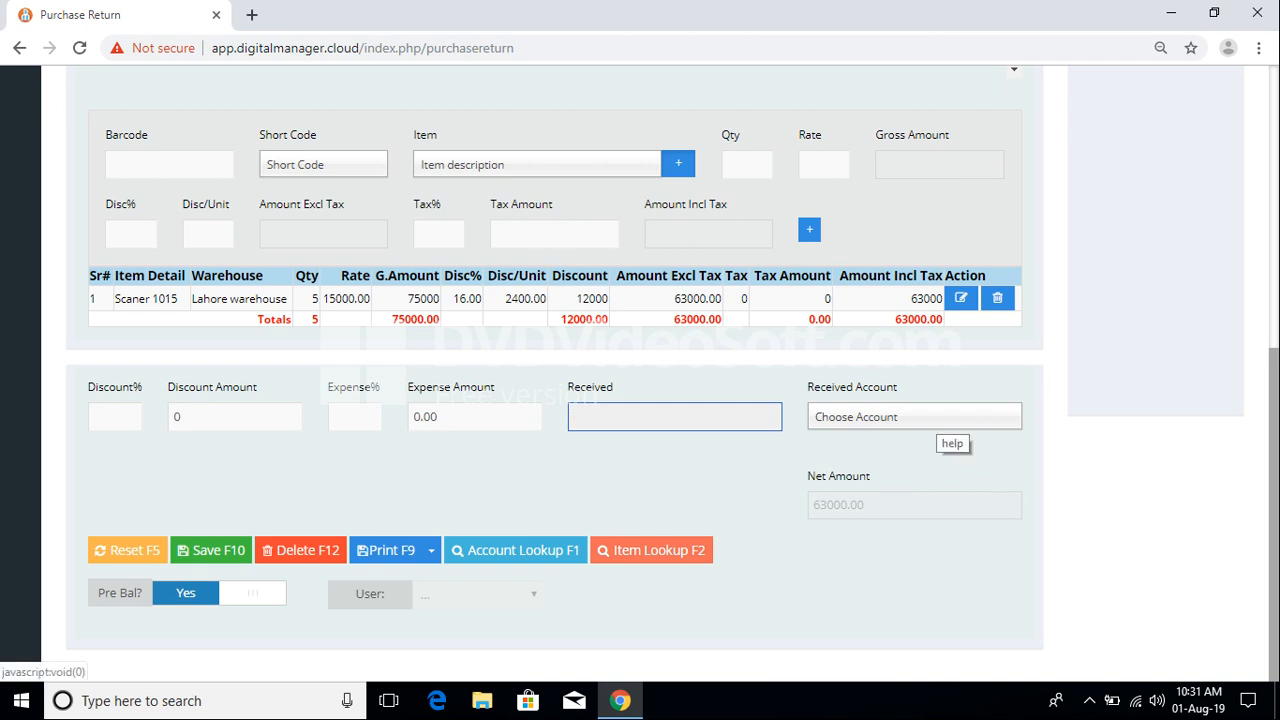
Step: Browse the Received Account list and close it without choosing an account
{"action": "left_click", "coordinate": [940, 424]}
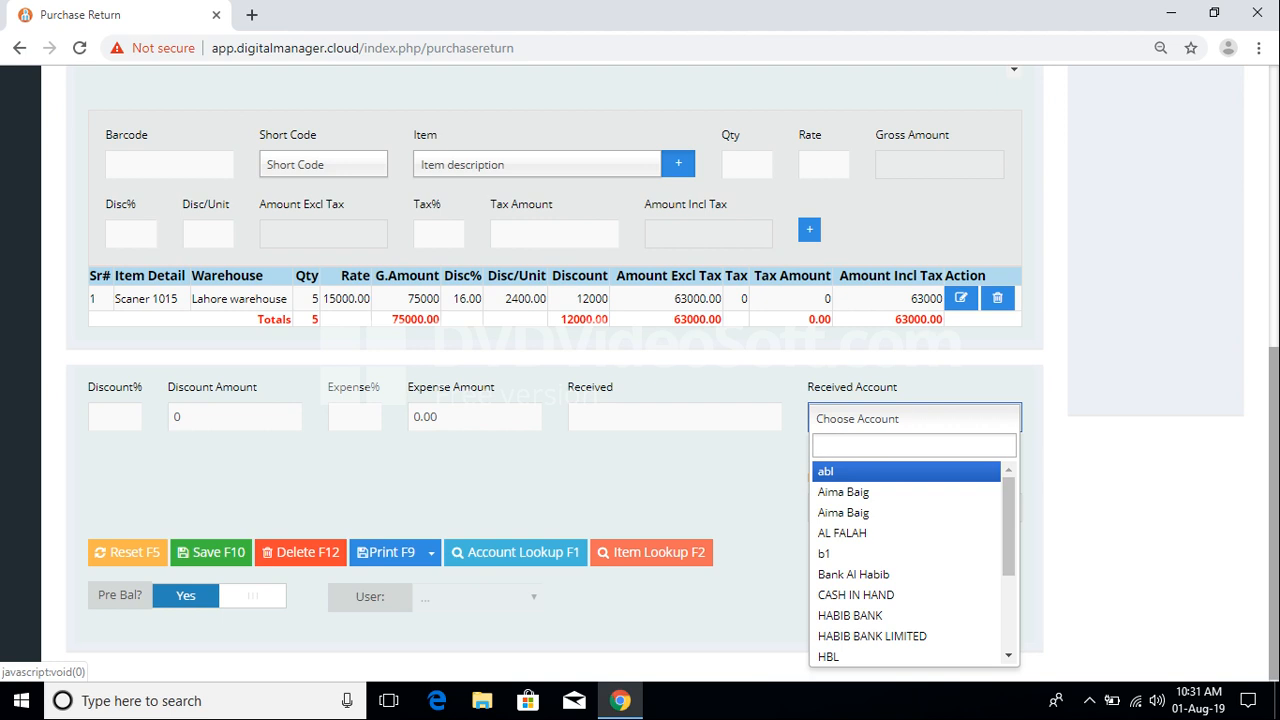
{"action": "key", "text": "Down"}
{"action": "key", "text": "Down"}
{"action": "key", "text": "Down"}
{"action": "key", "text": "Down"}
{"action": "key", "text": "Down"}
{"action": "key", "text": "Down"}
{"action": "key", "text": "Down"}
{"action": "key", "text": "Down"}
{"action": "key", "text": "Down"}
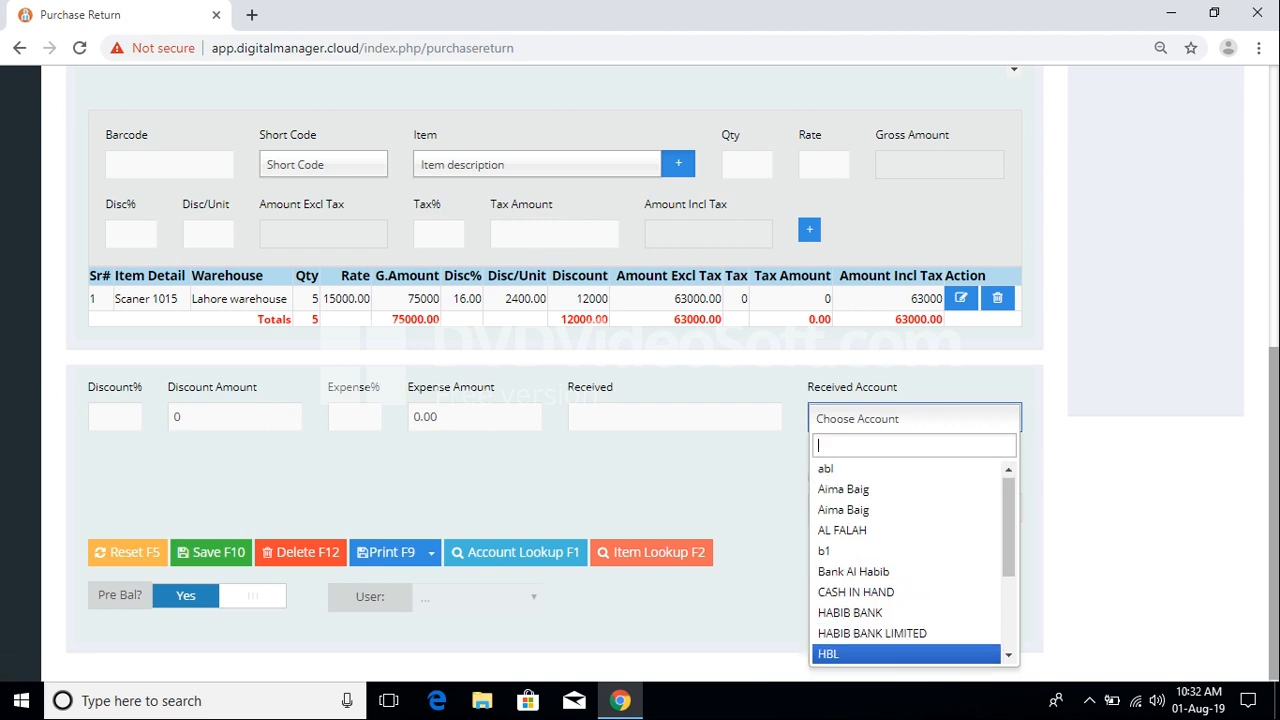
{"action": "key", "text": "Up"}
{"action": "key", "text": "Up"}
{"action": "key", "text": "Up"}
{"action": "key", "text": "Up"}
{"action": "key", "text": "Up"}
{"action": "left_click_drag", "start_coordinate": [1008, 528], "coordinate": [1008, 600]}
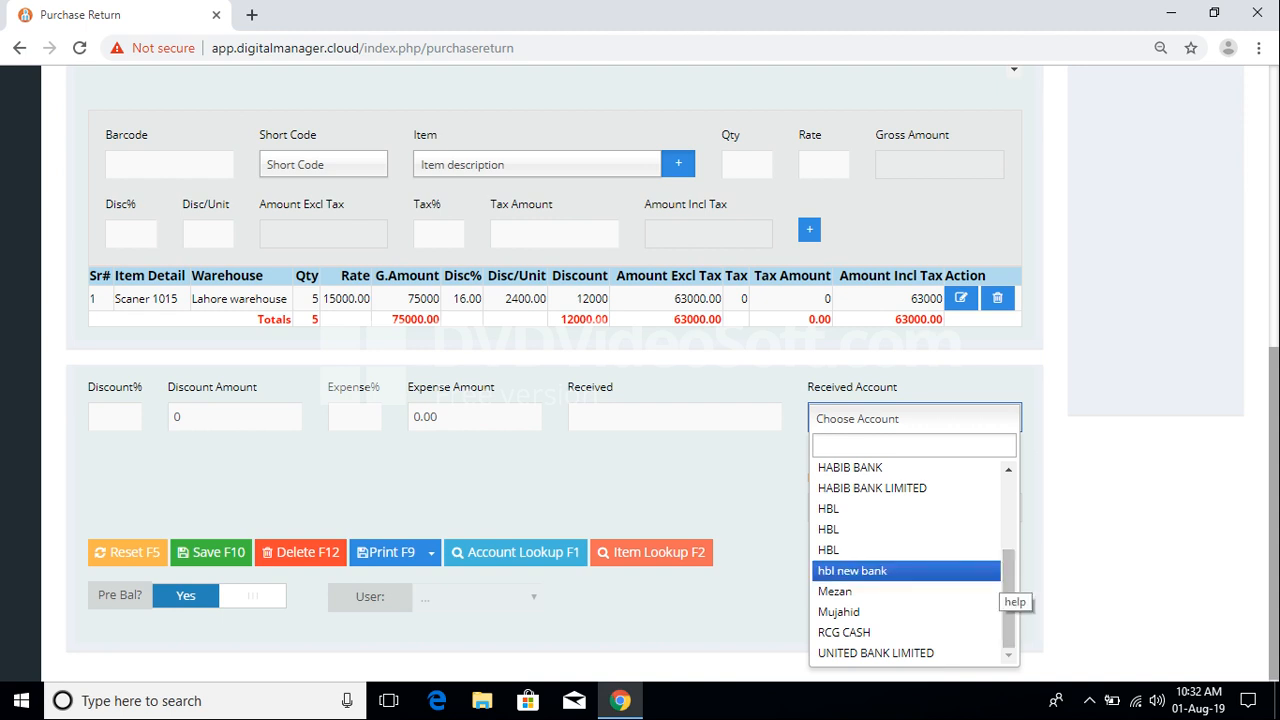
{"action": "key", "text": "Escape"}
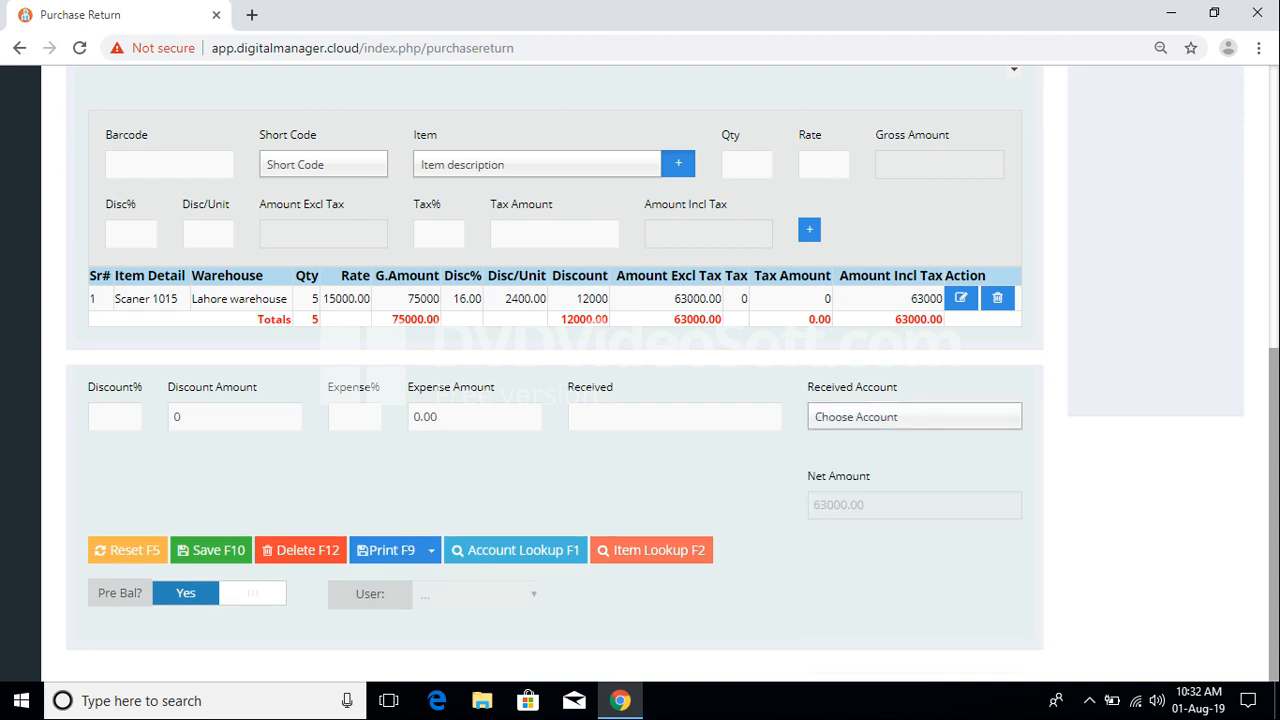
Step: Save the voucher with Save F10, bringing up the print-invoice prompt
{"action": "scroll", "coordinate": [640, 374], "scroll_direction": "up", "scroll_amount": 6}
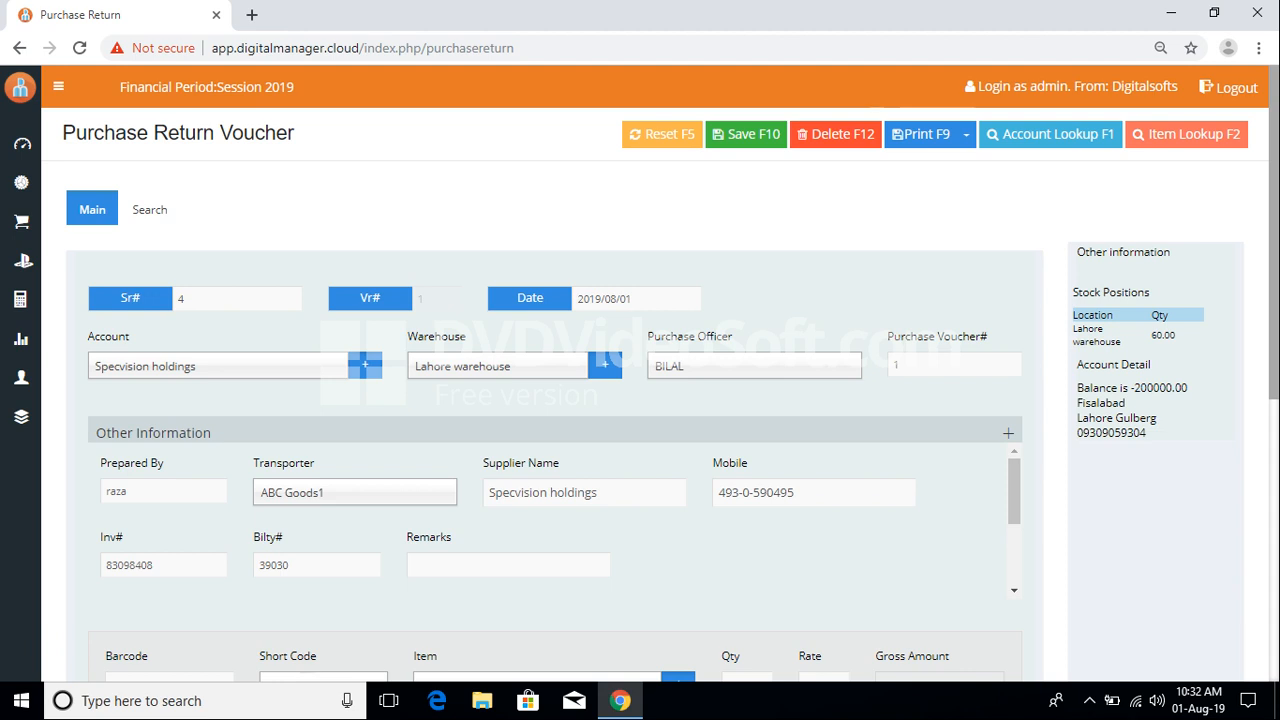
{"action": "left_click", "coordinate": [746, 134]}
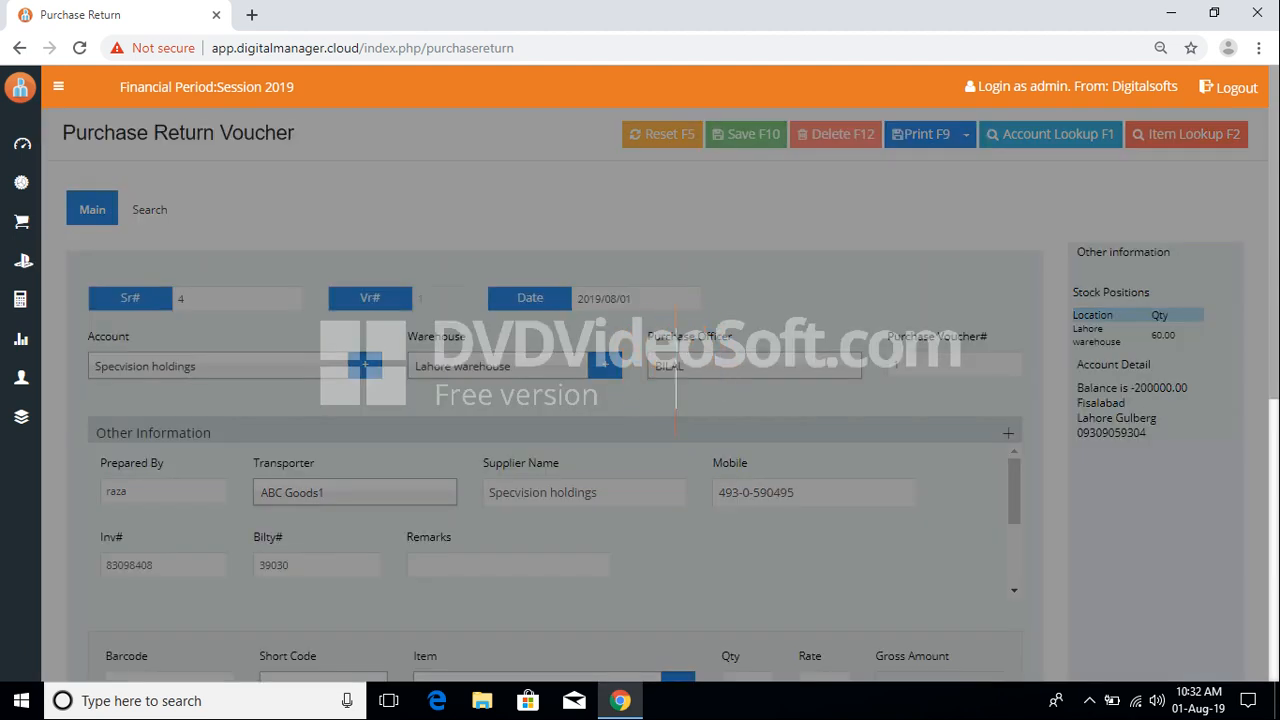
{"action": "left_click", "coordinate": [1089, 701]}
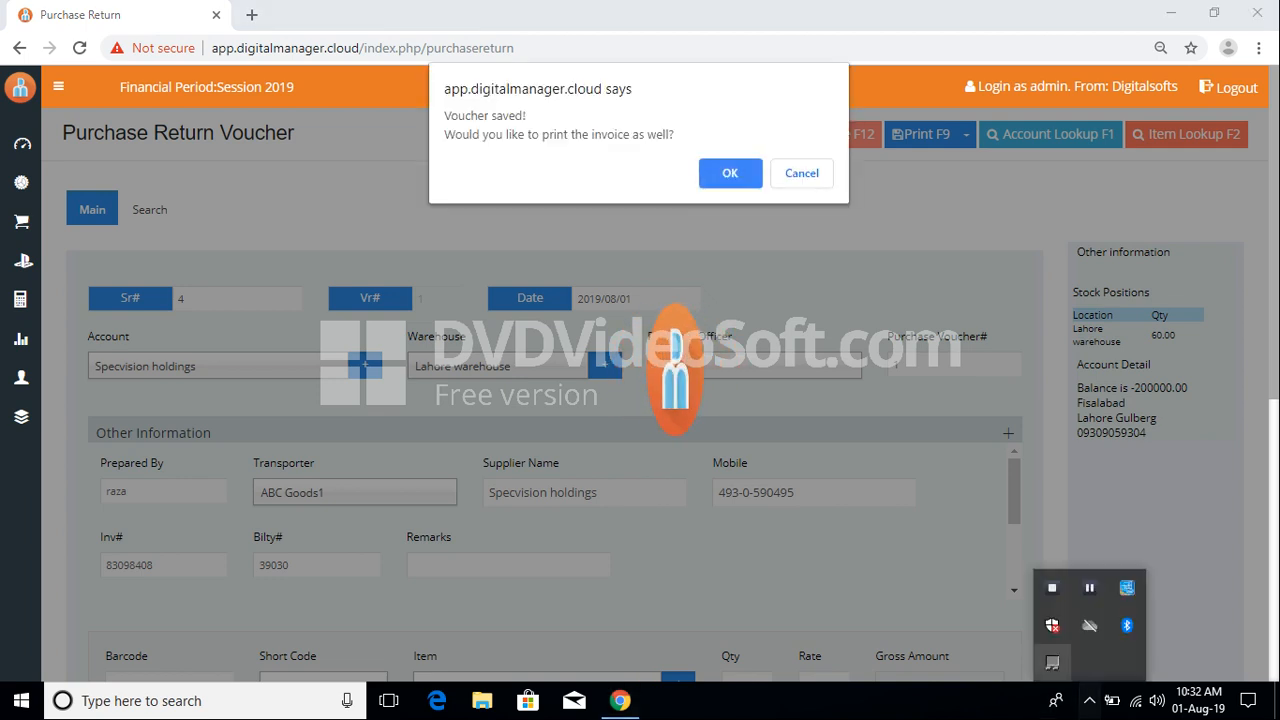